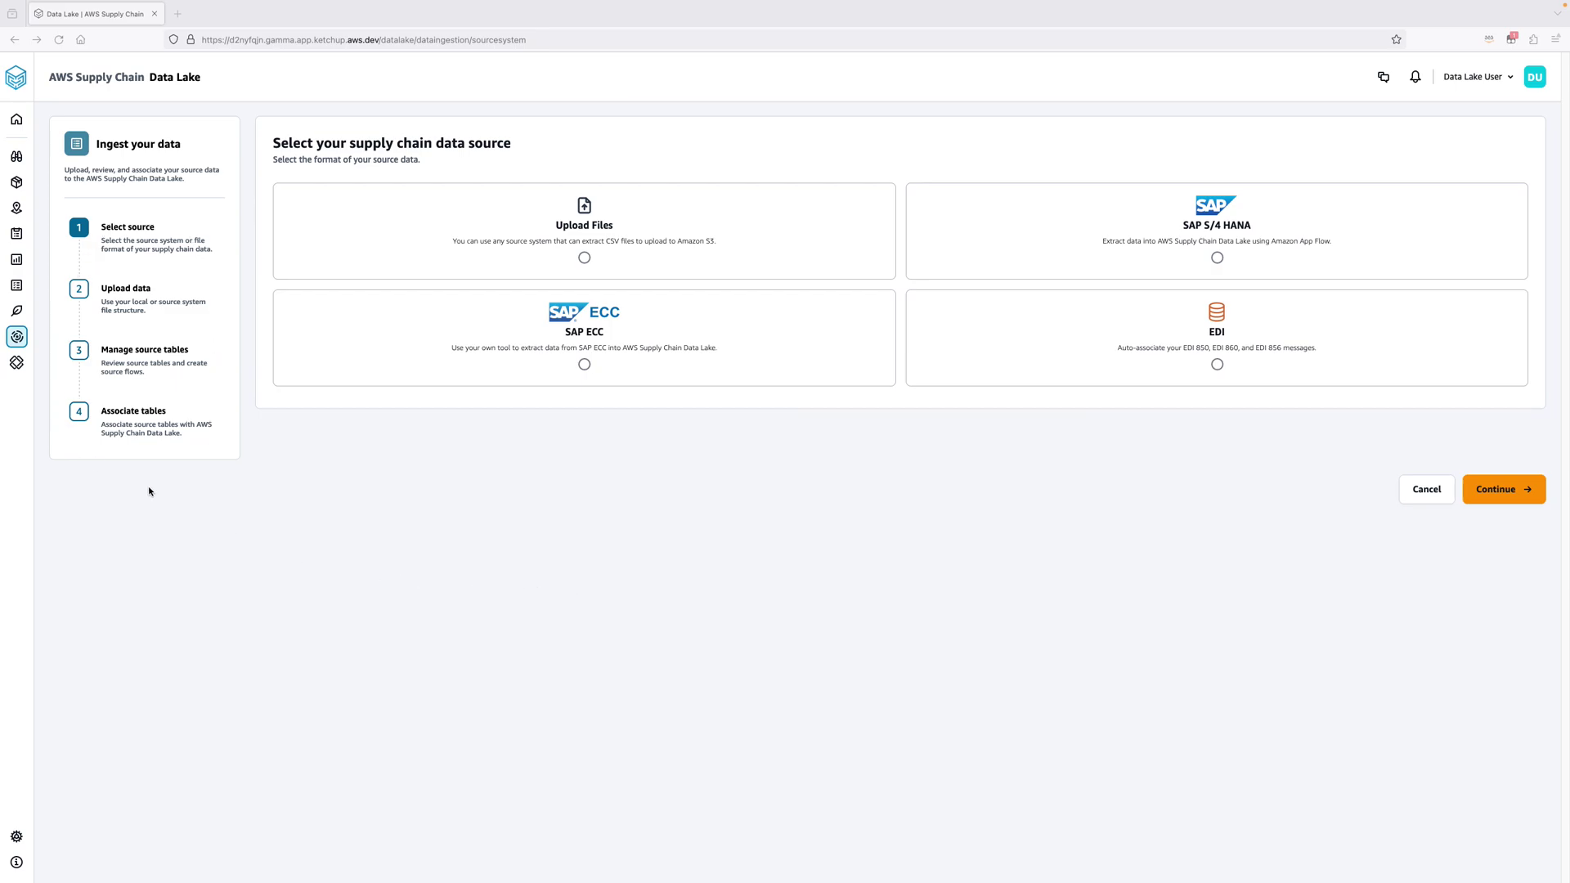
Choose Upload Files as the data source and Demand Planning as the capability.
{"action": "left_click", "coordinate": [677, 267]}
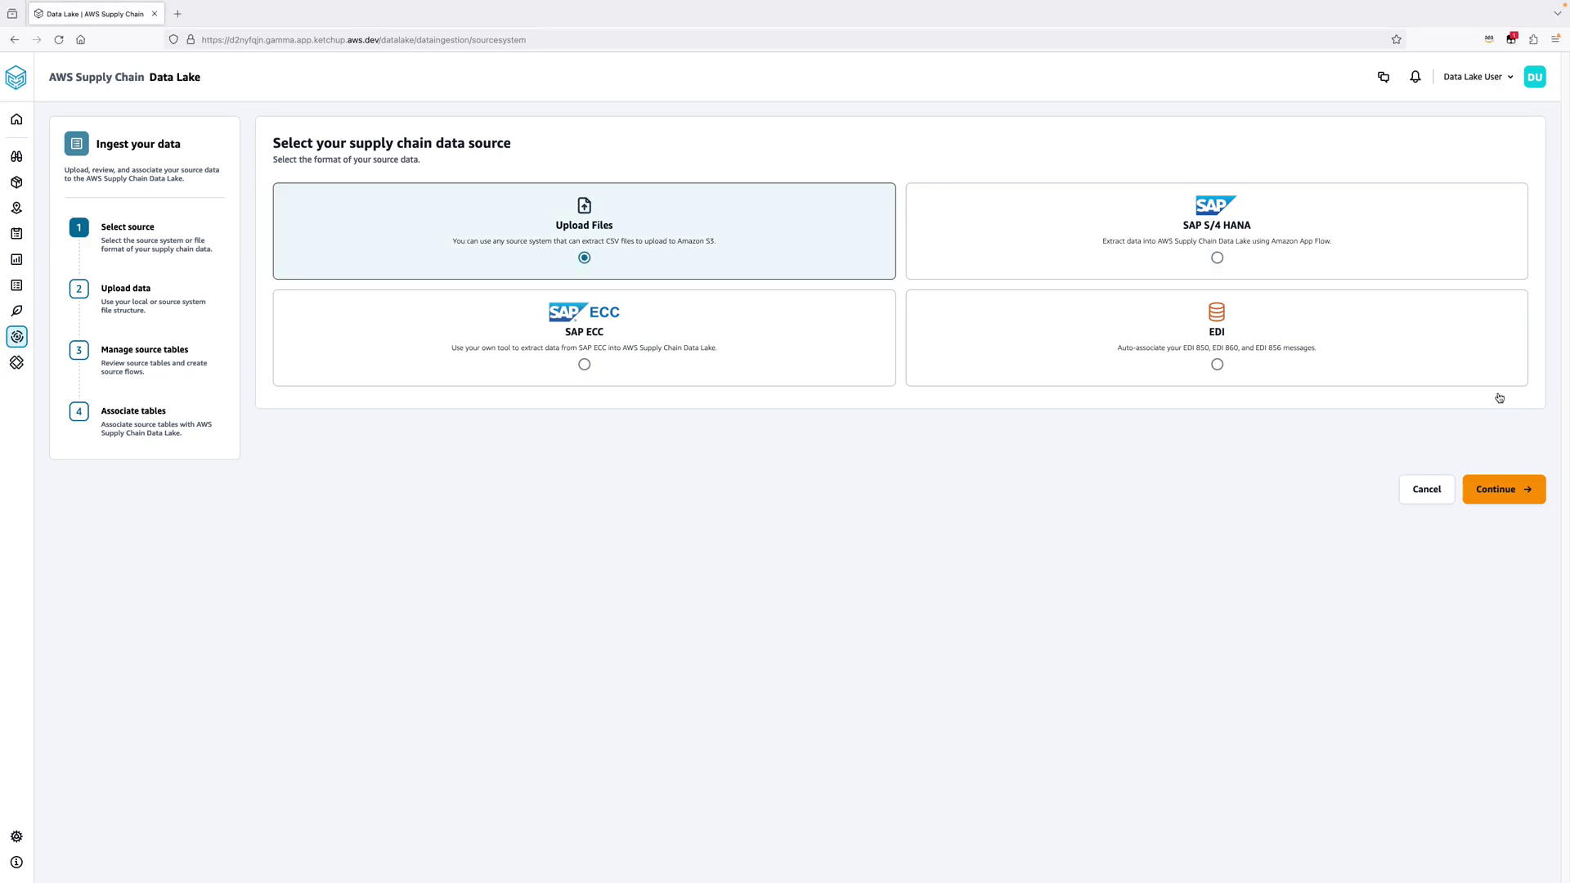
{"action": "left_click", "coordinate": [1518, 503]}
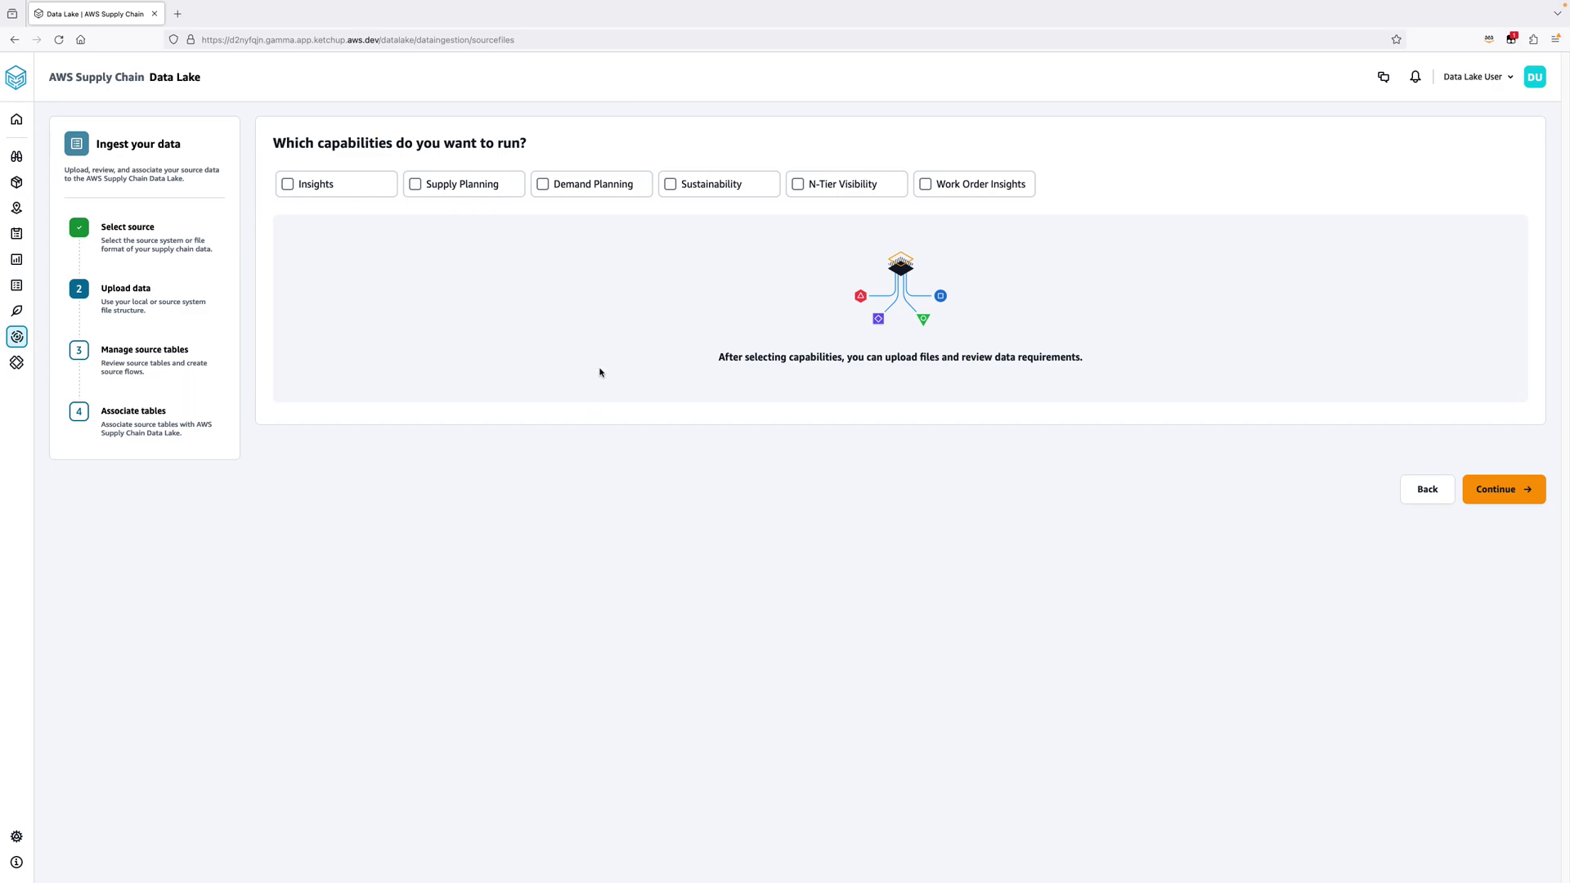
{"action": "left_click", "coordinate": [578, 189]}
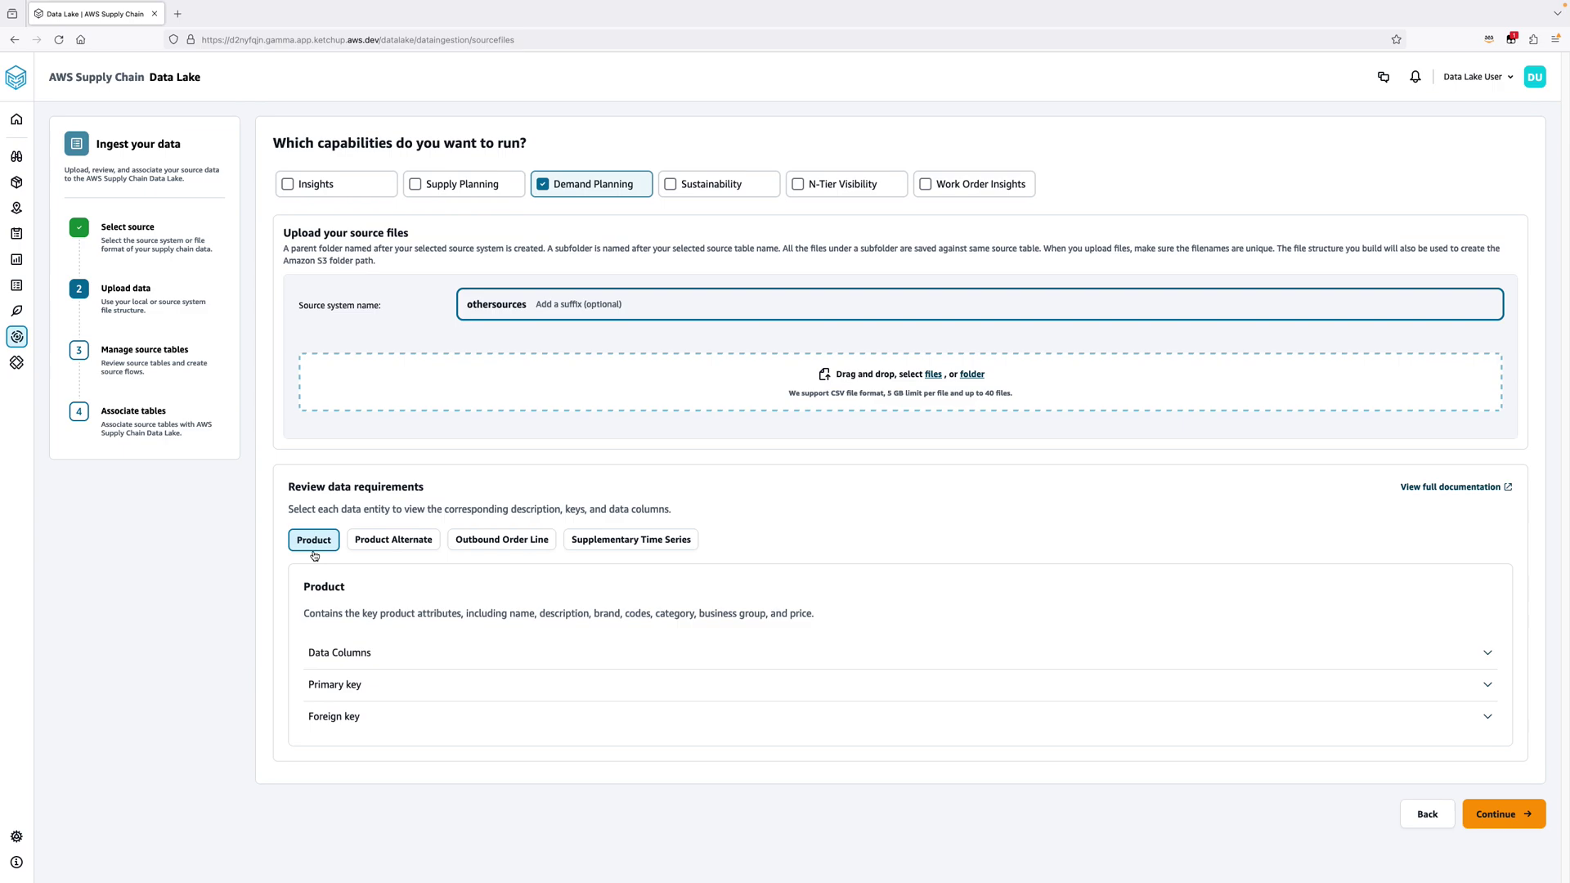
Review the Product, Product Alternate, Outbound Order Line and Supplementary Time Series requirements, then start the source-name suffix.
{"action": "left_click", "coordinate": [378, 549]}
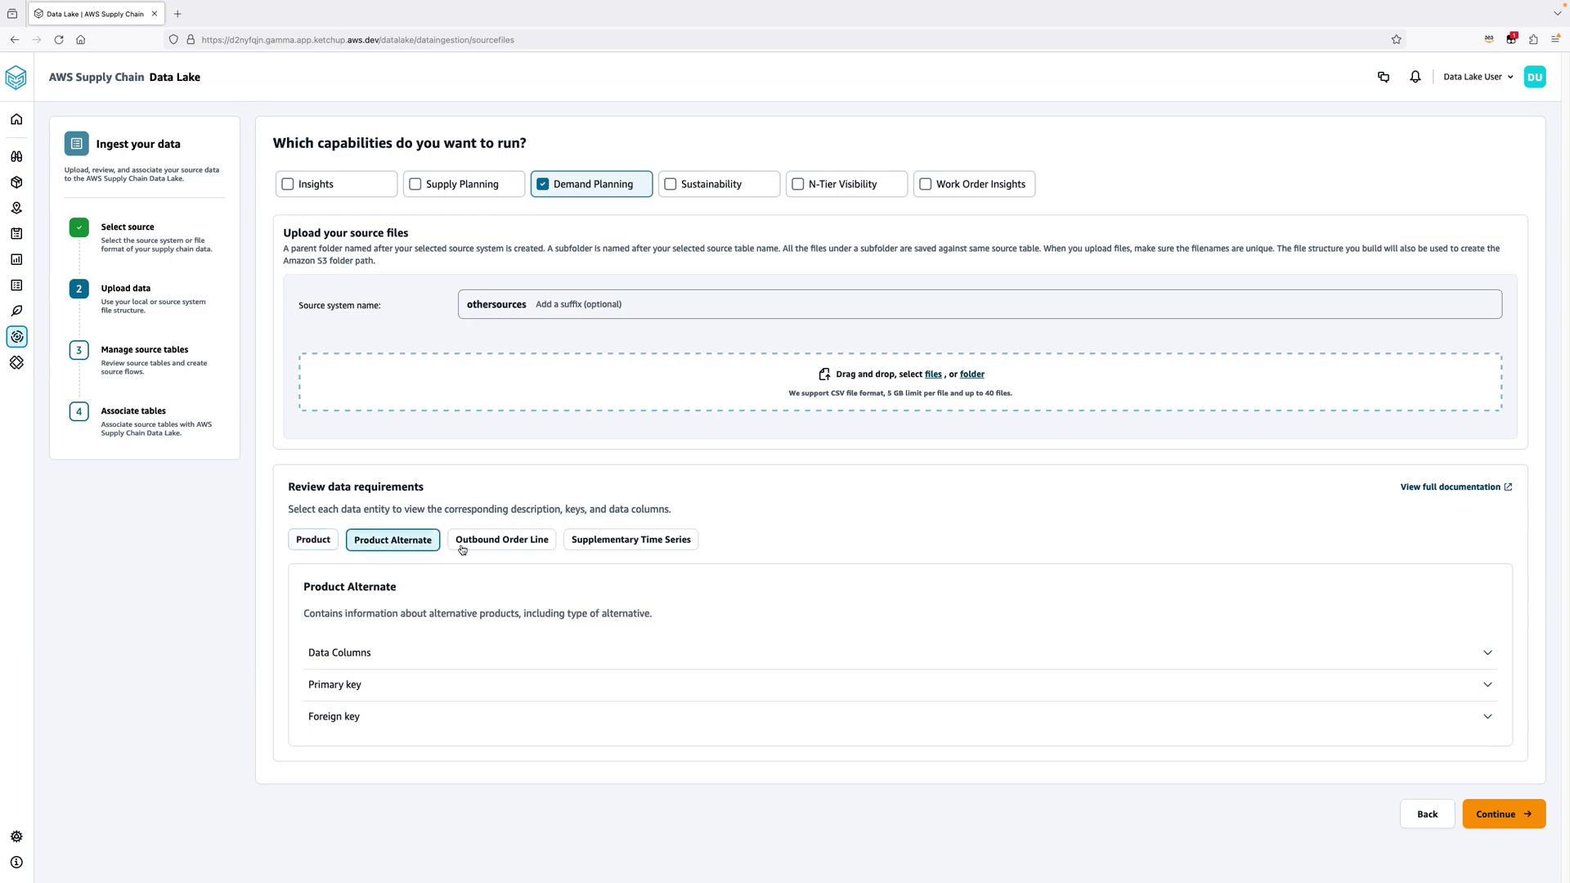
{"action": "left_click", "coordinate": [518, 545]}
{"action": "left_click", "coordinate": [626, 546]}
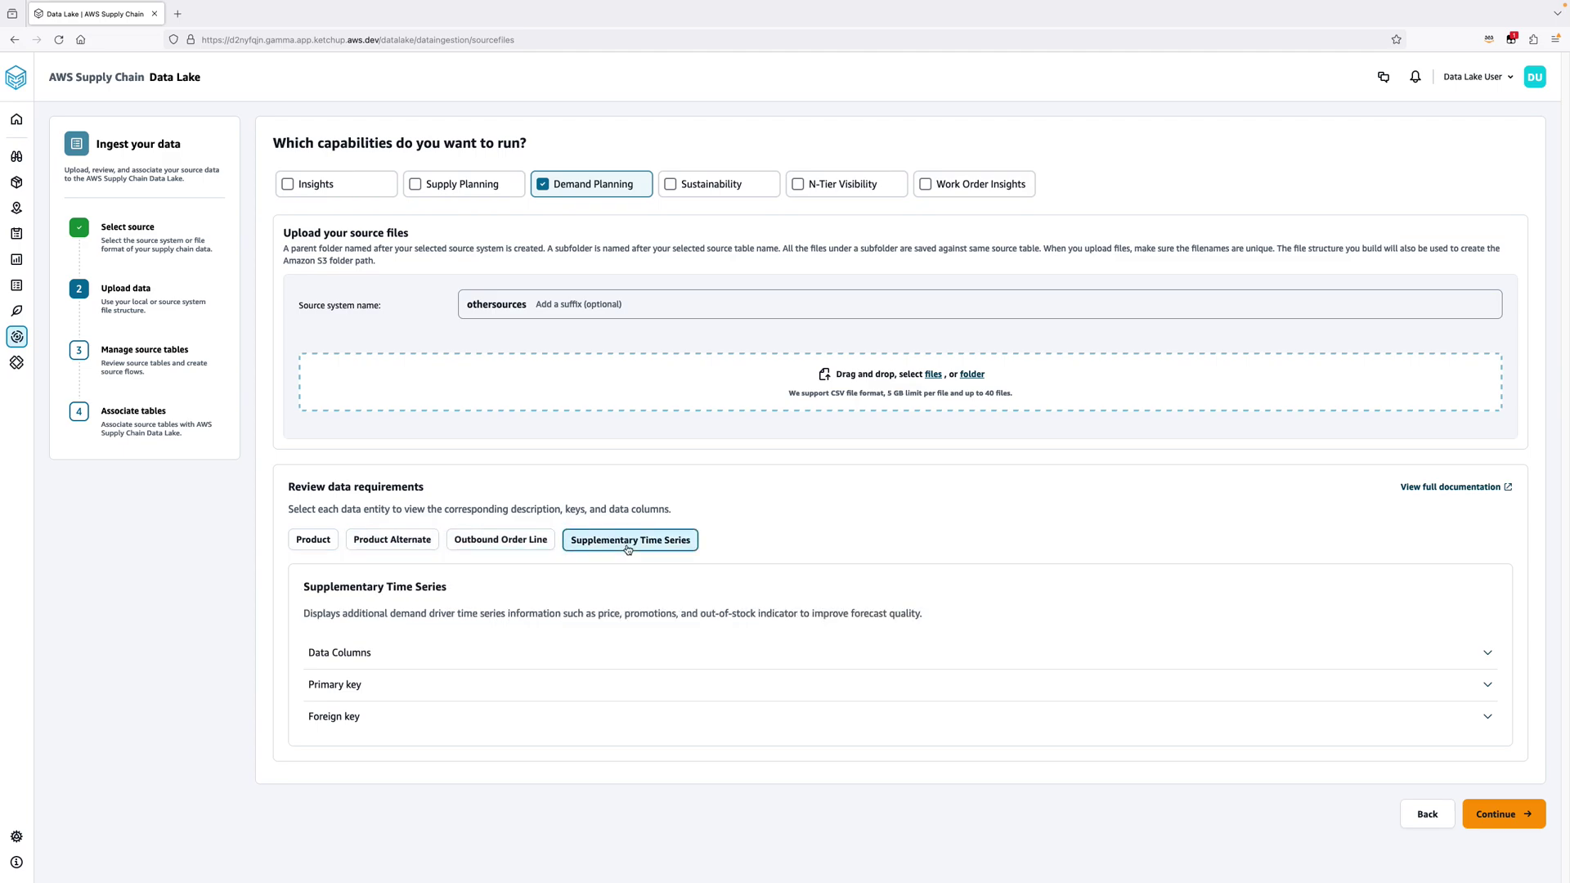
{"action": "left_click", "coordinate": [314, 544]}
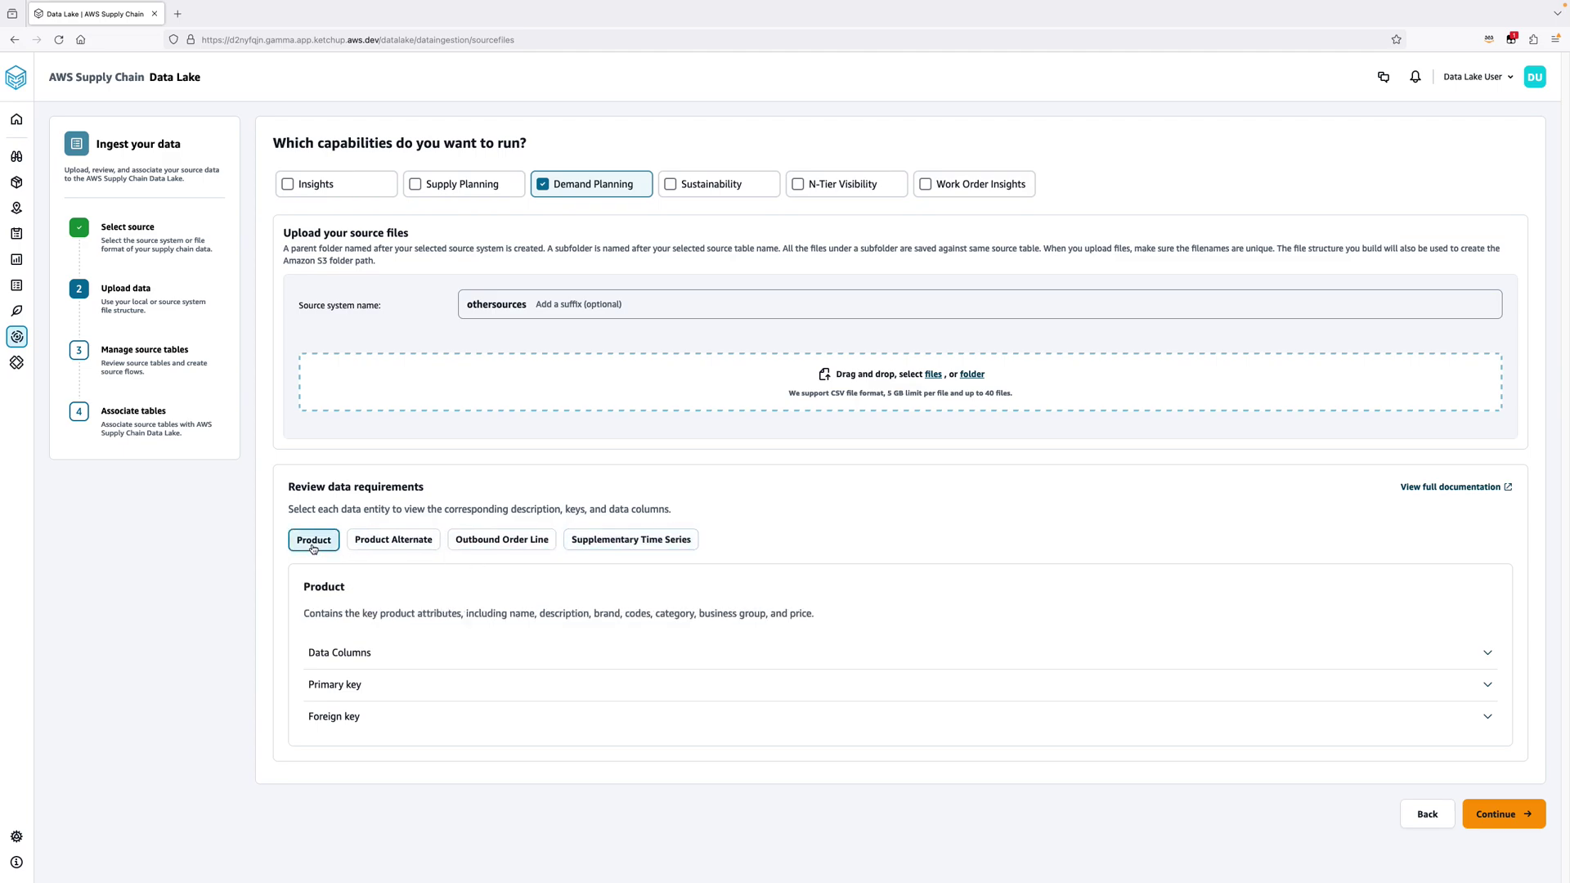
{"action": "left_click", "coordinate": [574, 302]}
{"action": "type", "text": "demand"}
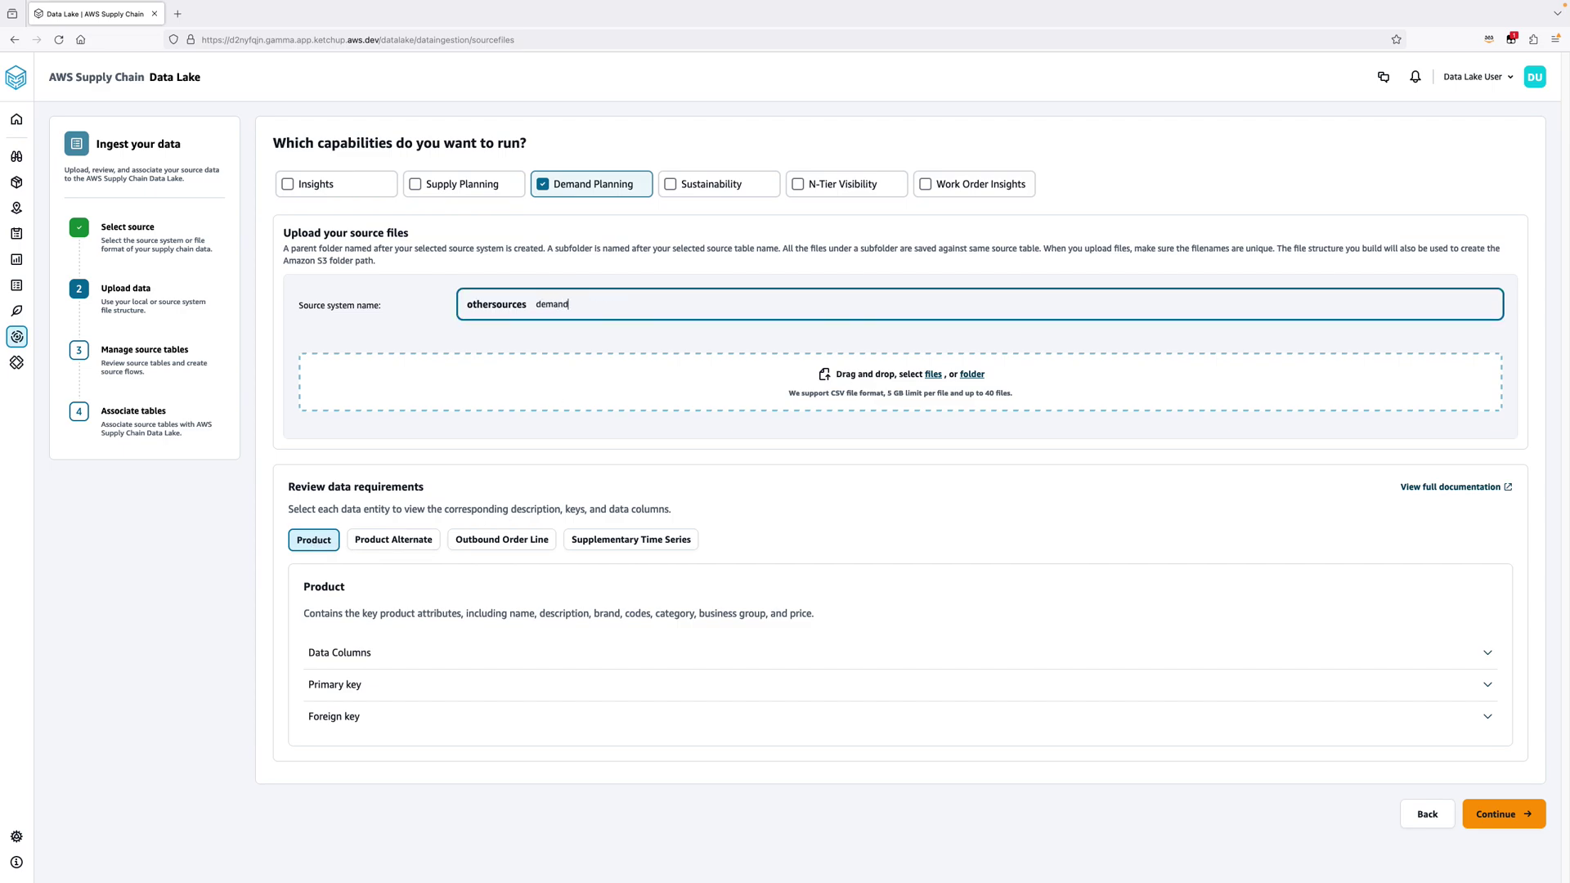
{"action": "type", "text": "plan"}
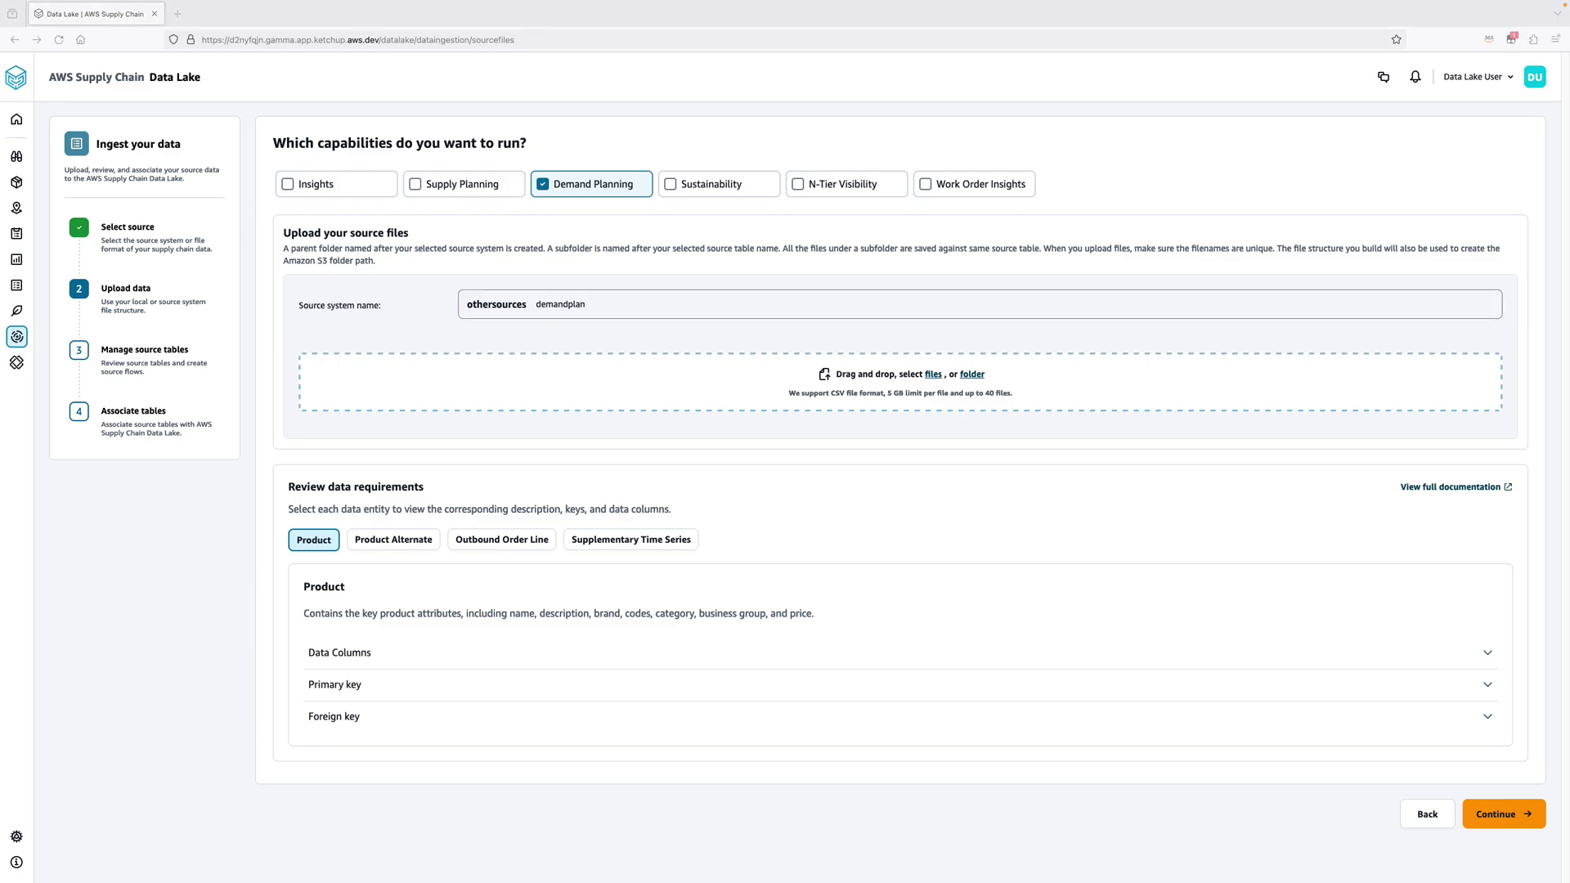
Upload OutboundOrderLine_Records.csv, ProductAlternate_Records.csv and Product_Records.csv to S3 and continue to source tables.
{"action": "left_click_drag", "start_coordinate": [557, 330], "coordinate": [658, 385]}
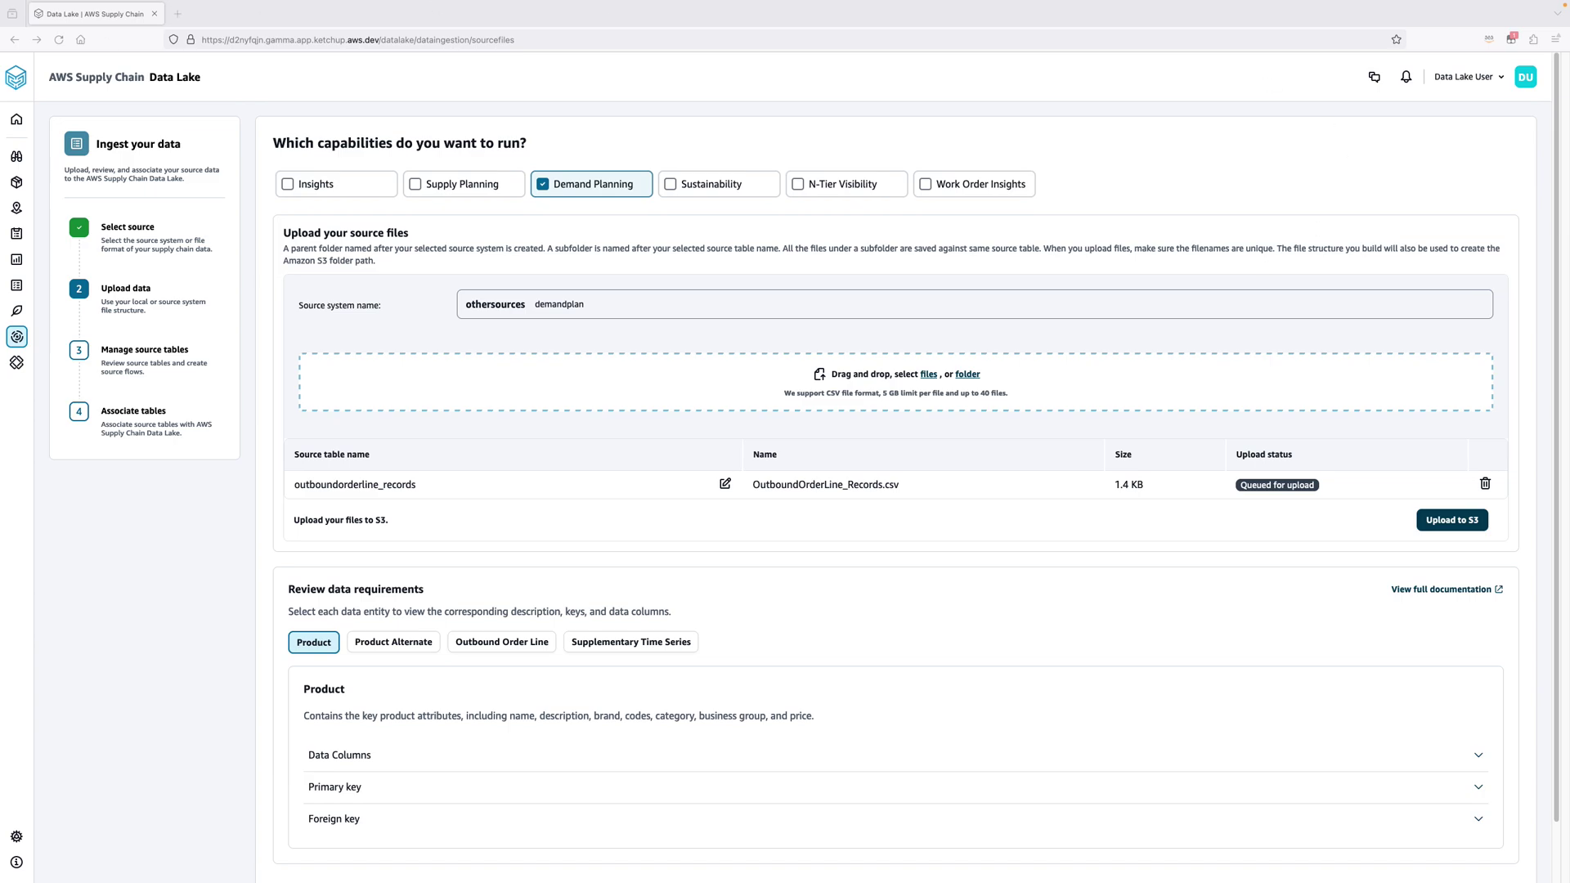
{"action": "left_click_drag", "start_coordinate": [613, 400], "coordinate": [691, 389]}
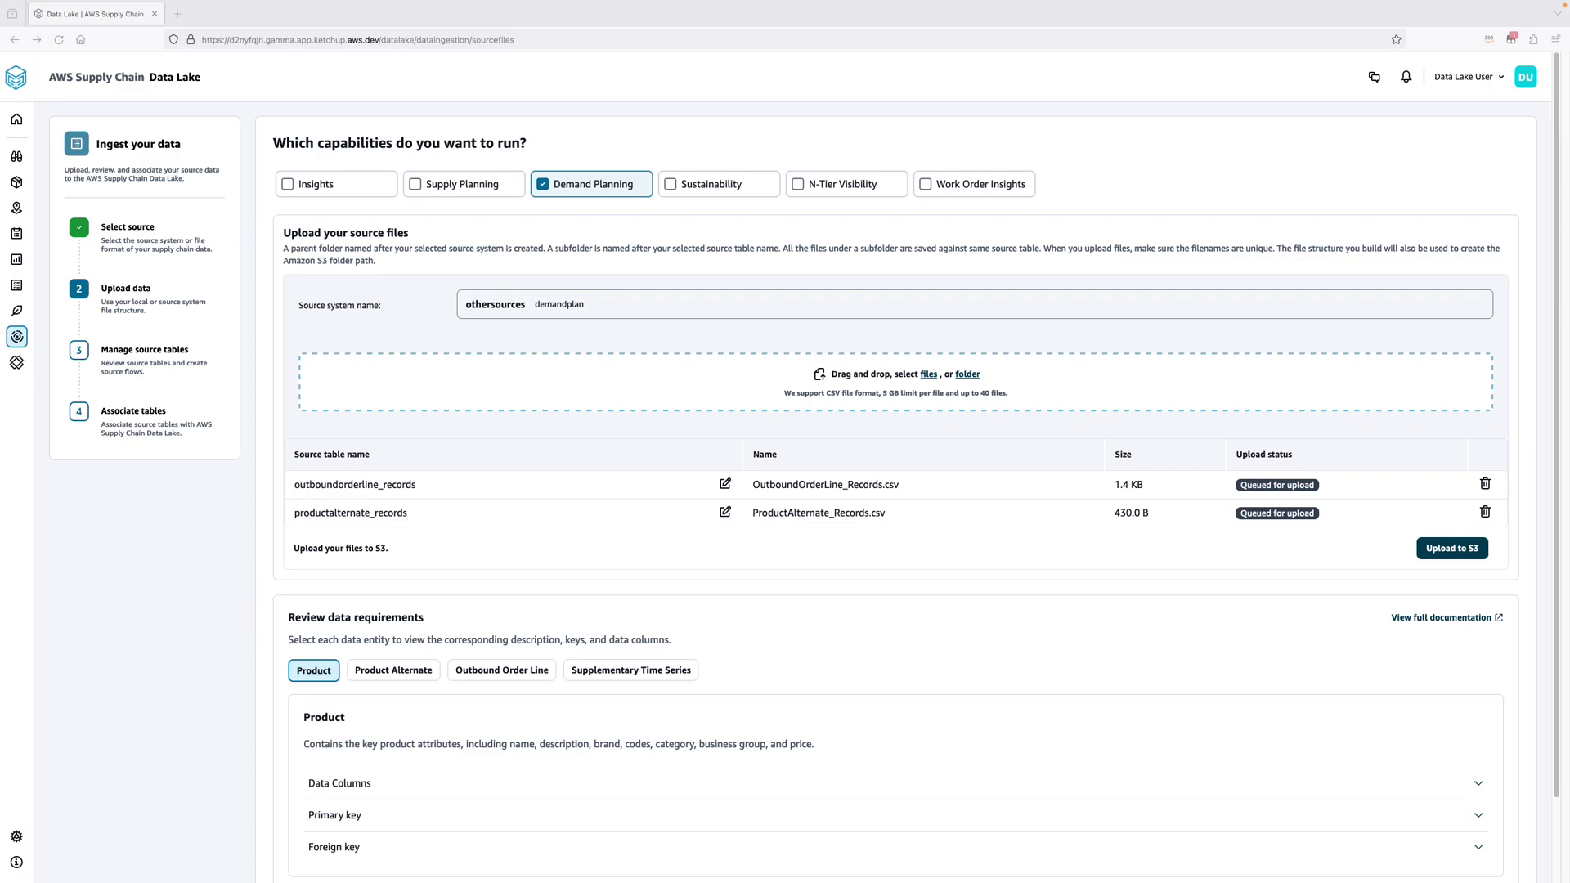
{"action": "left_click_drag", "start_coordinate": [575, 344], "coordinate": [648, 399]}
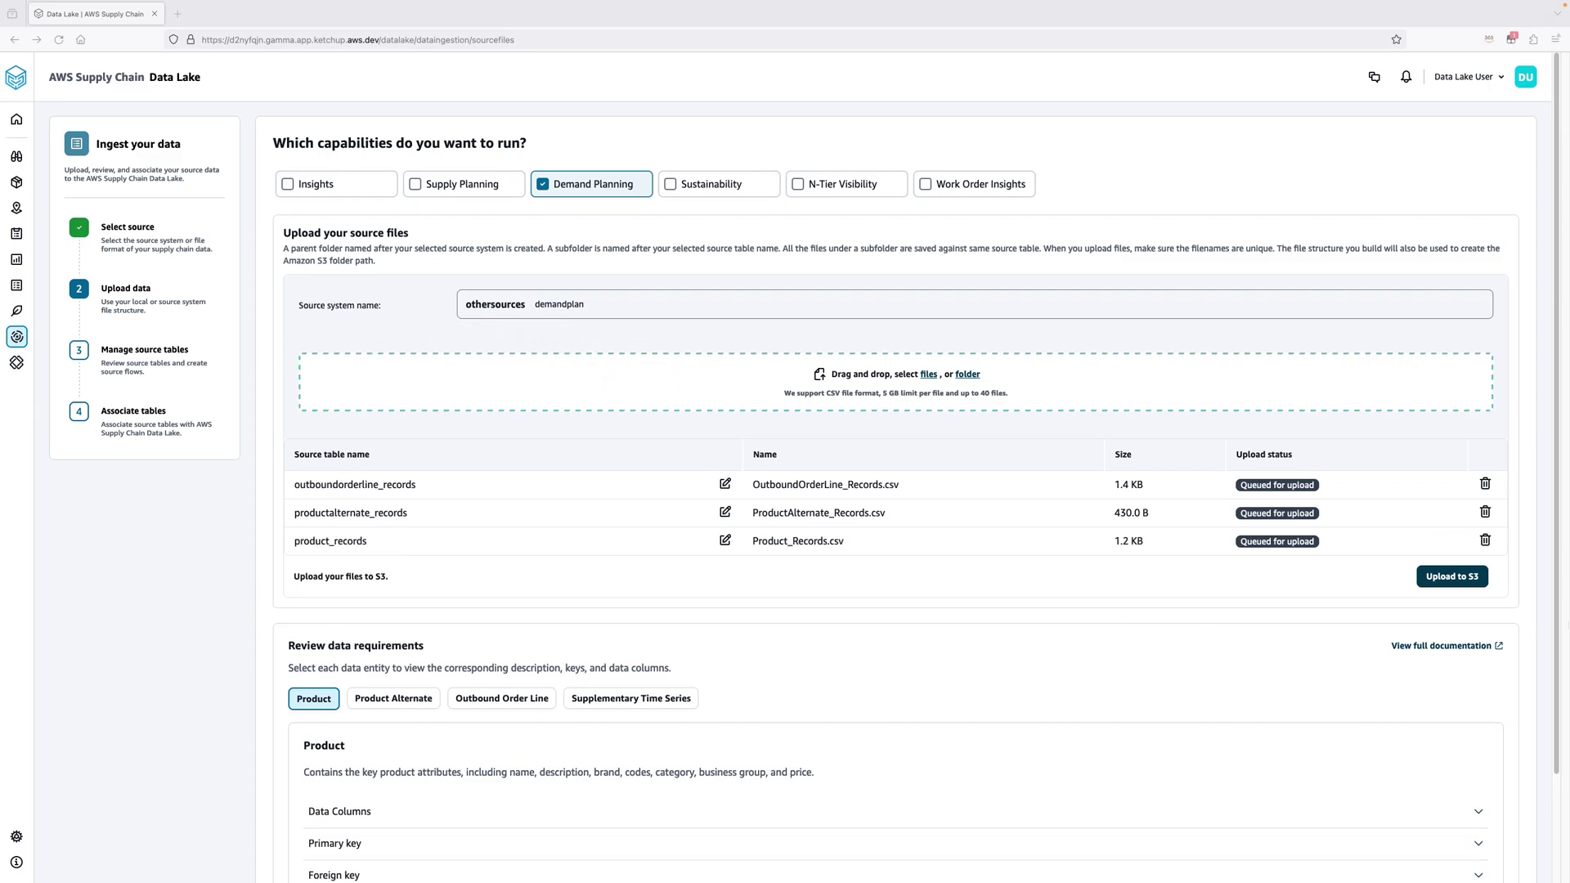
{"action": "left_click", "coordinate": [1447, 586]}
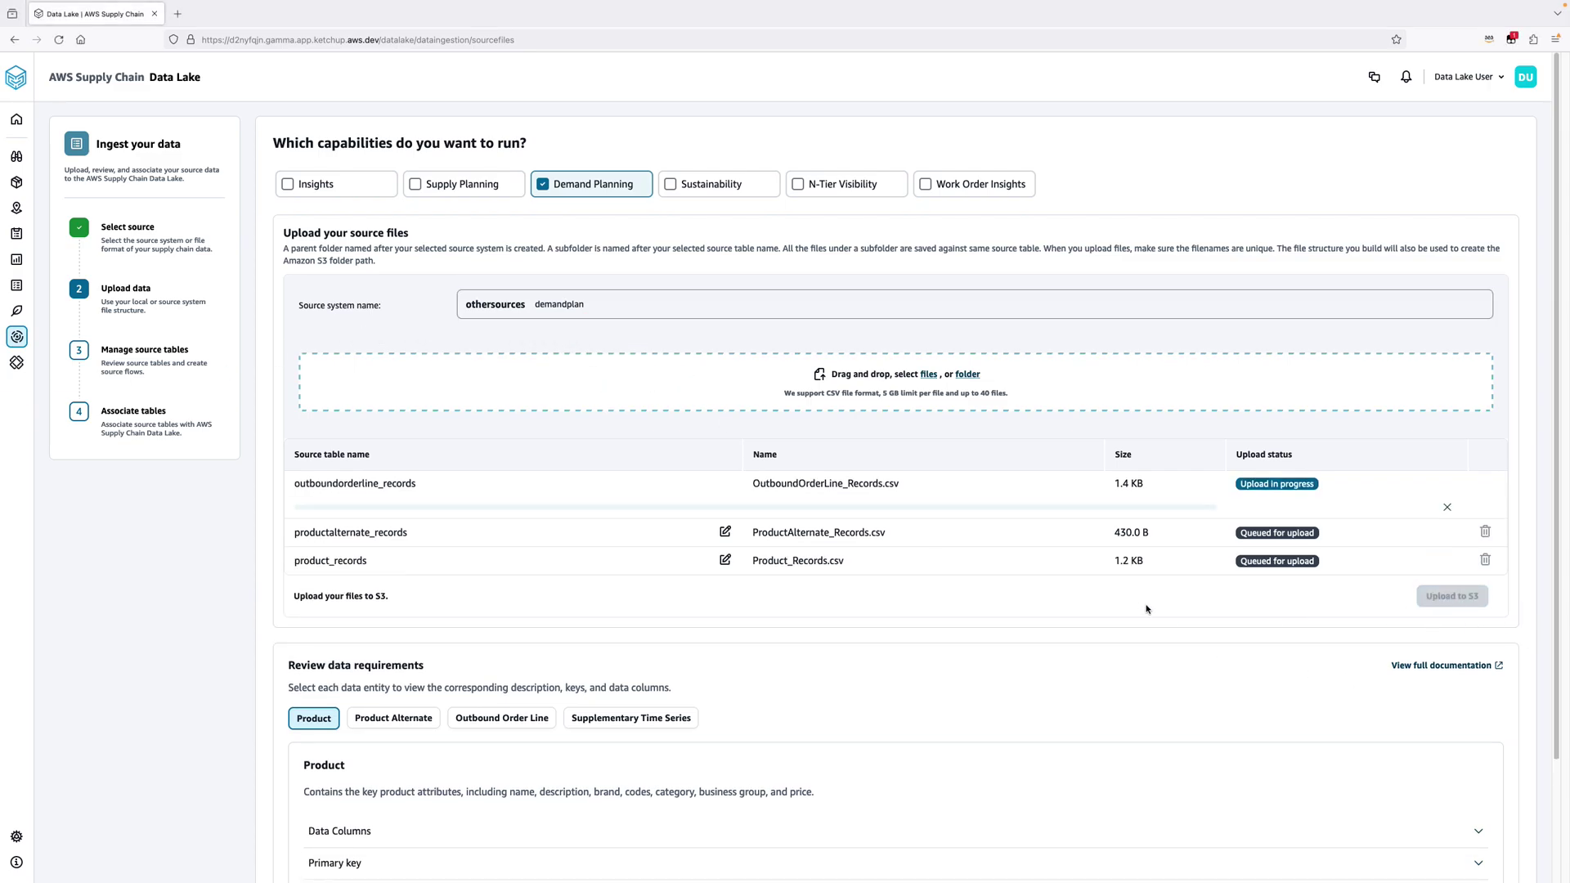
{"action": "scroll", "coordinate": [1179, 601], "scroll_direction": "down", "scroll_amount": 2}
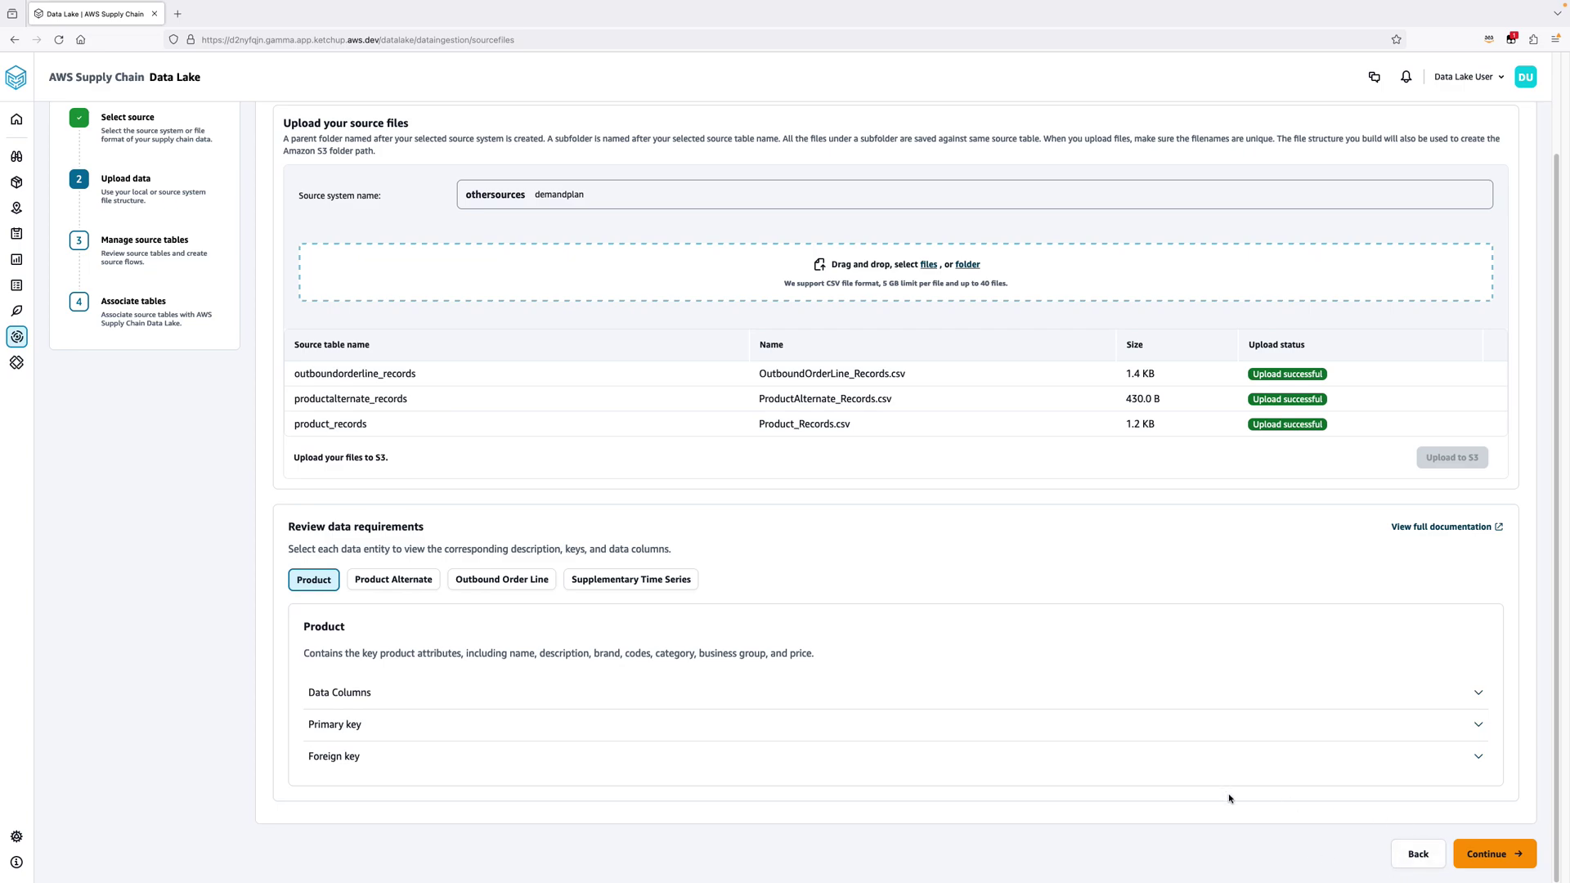
{"action": "left_click", "coordinate": [1481, 857]}
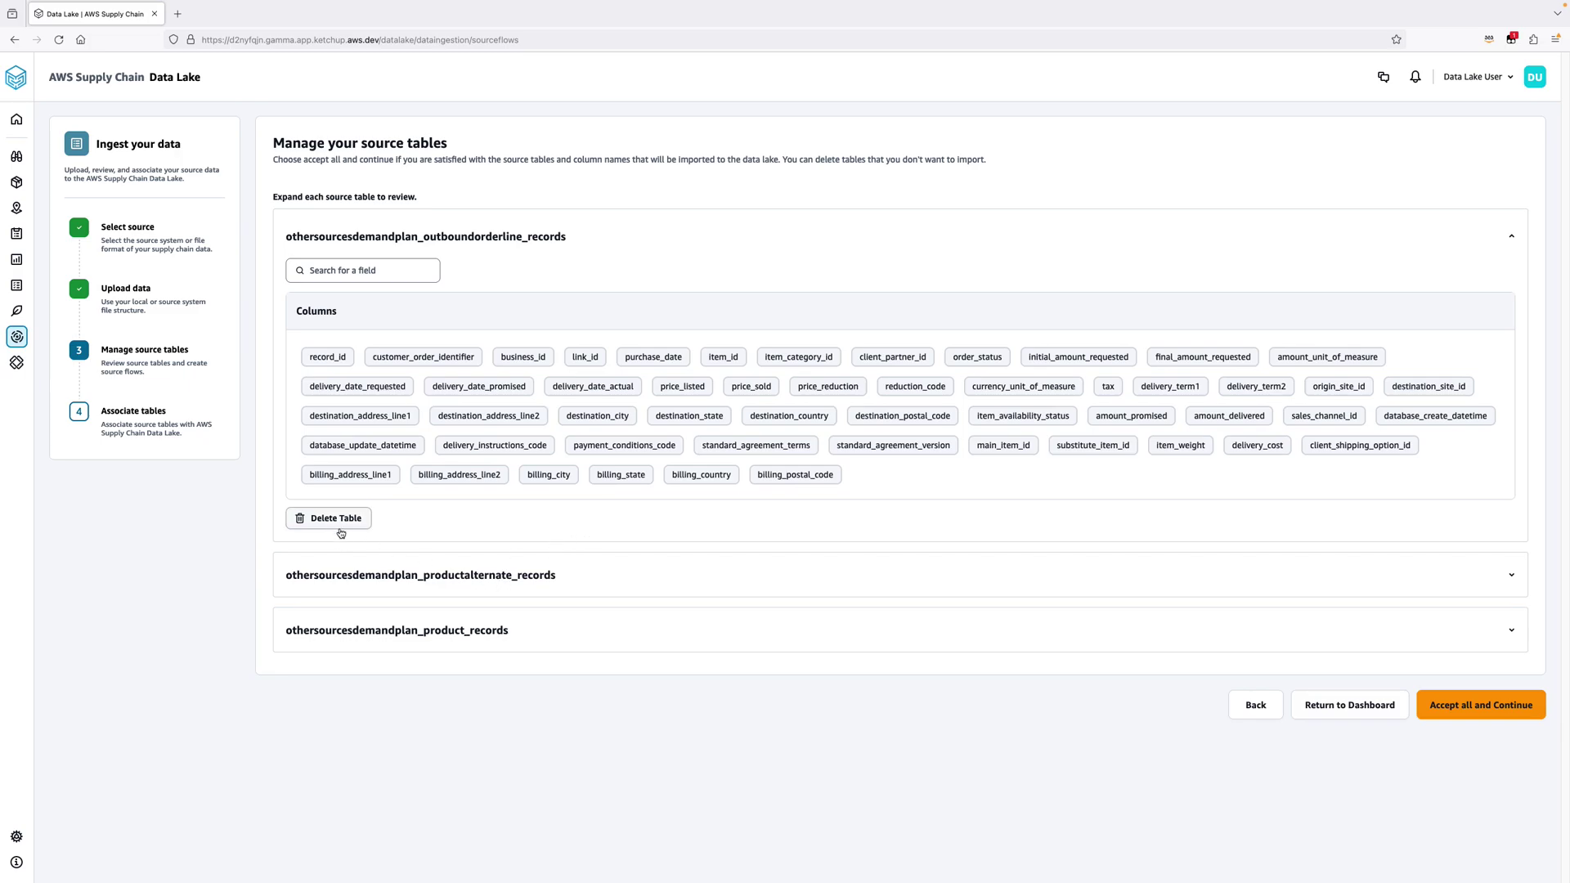
Review the productalternate_records and product_records columns, then accept all source tables.
{"action": "left_click", "coordinate": [355, 575]}
{"action": "scroll", "coordinate": [449, 757], "scroll_direction": "down", "scroll_amount": 1}
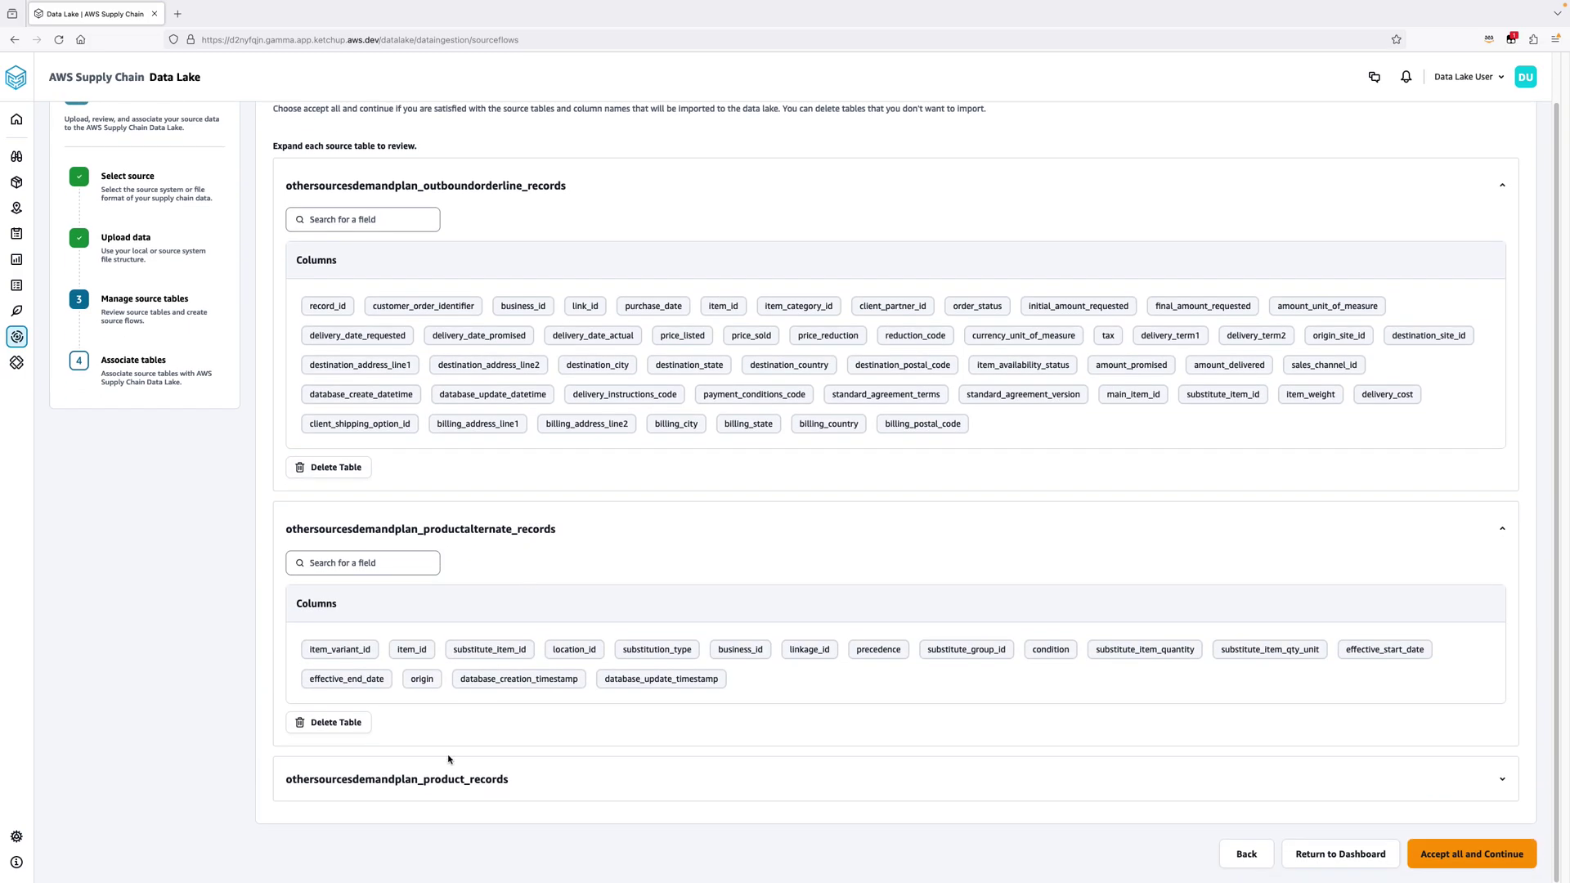
{"action": "left_click", "coordinate": [457, 779]}
{"action": "scroll", "coordinate": [856, 557], "scroll_direction": "down", "scroll_amount": 5}
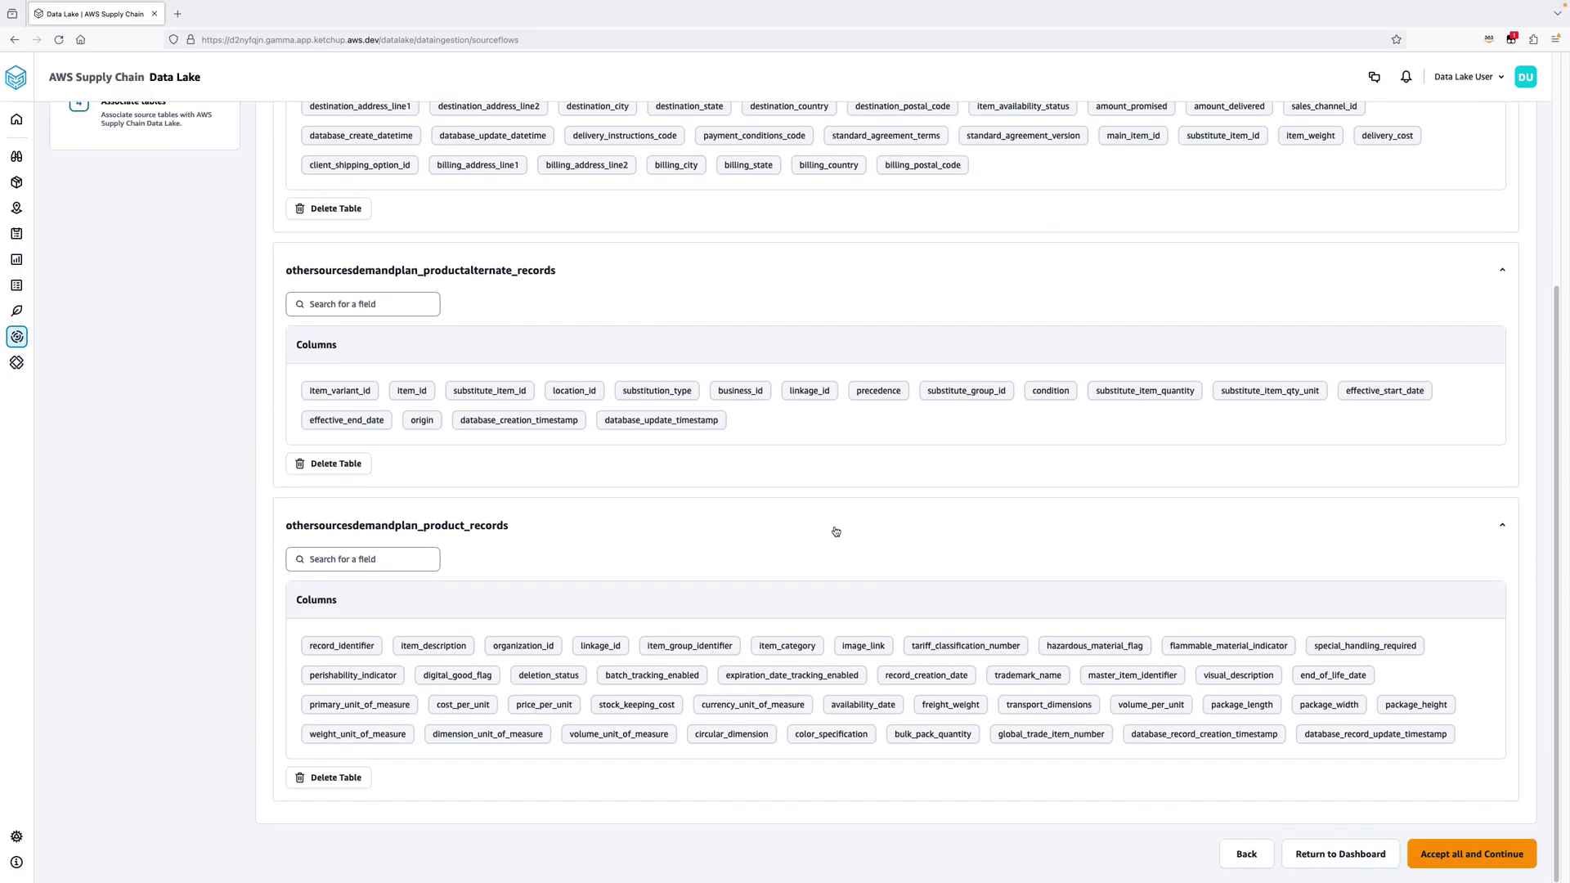
{"action": "left_click", "coordinate": [1439, 865]}
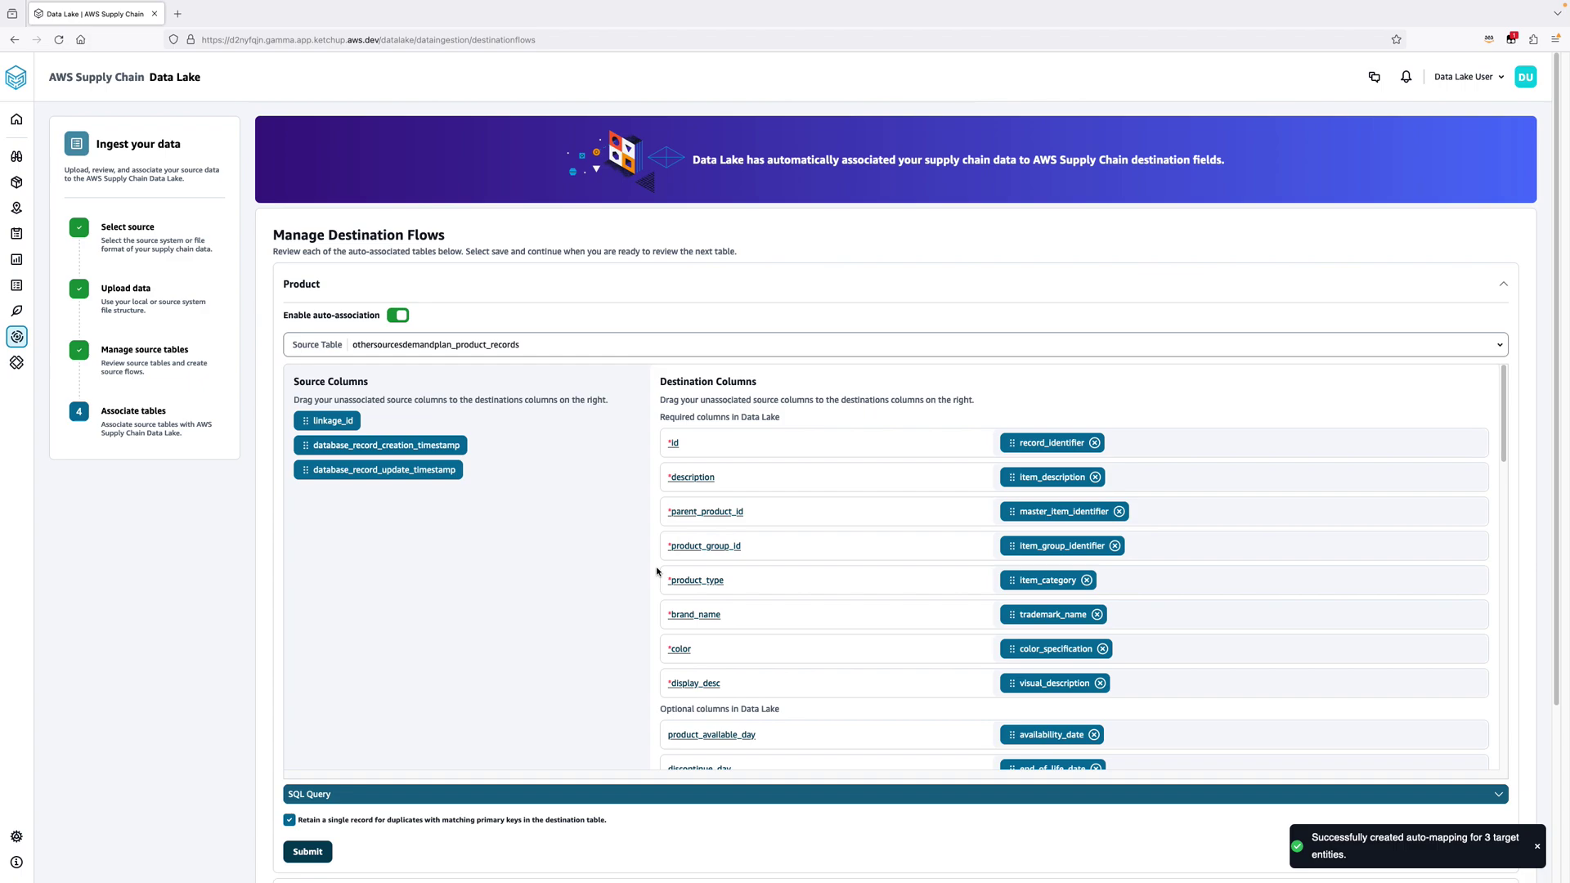
Reveal the Product flow's generated SQL and map linkage_id onto the id destination column.
{"action": "left_click", "coordinate": [526, 351]}
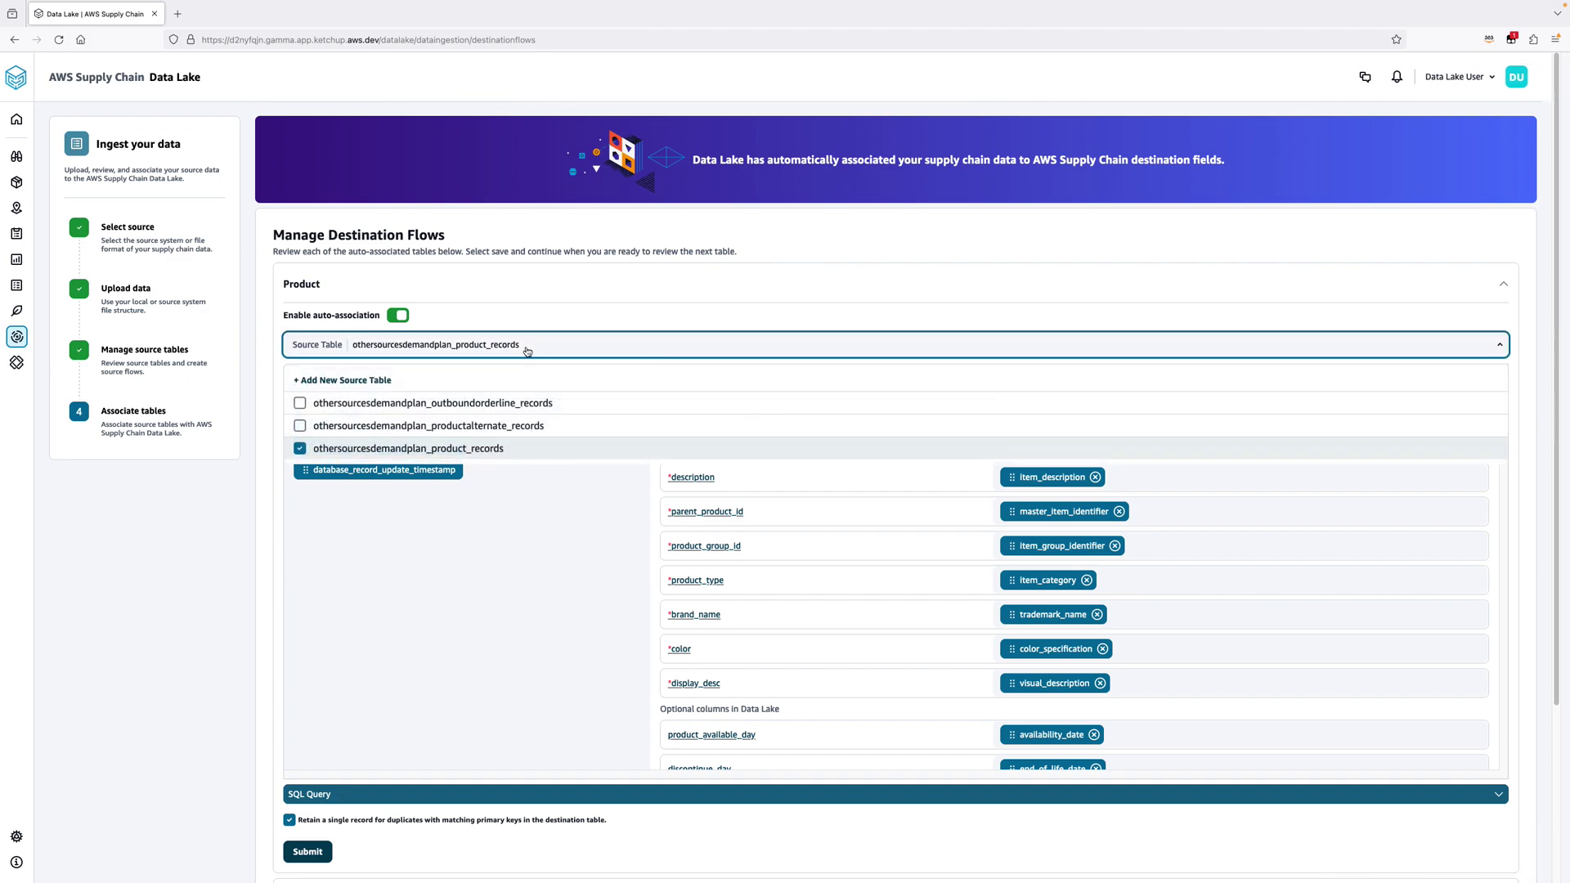
{"action": "left_click", "coordinate": [452, 569]}
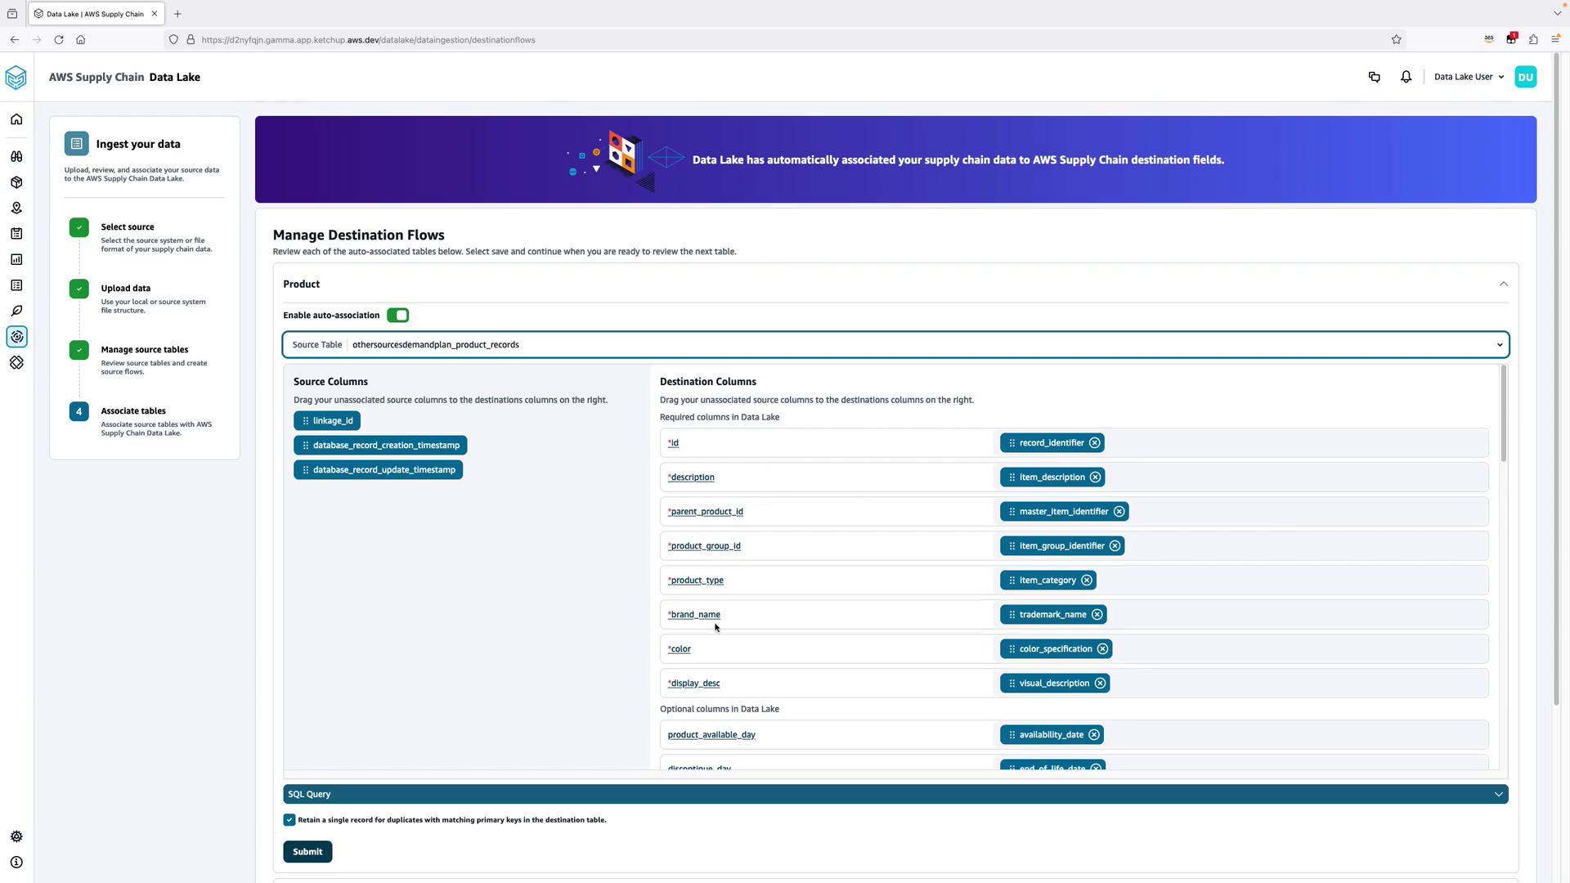
{"action": "scroll", "coordinate": [498, 662], "scroll_direction": "down", "scroll_amount": 3}
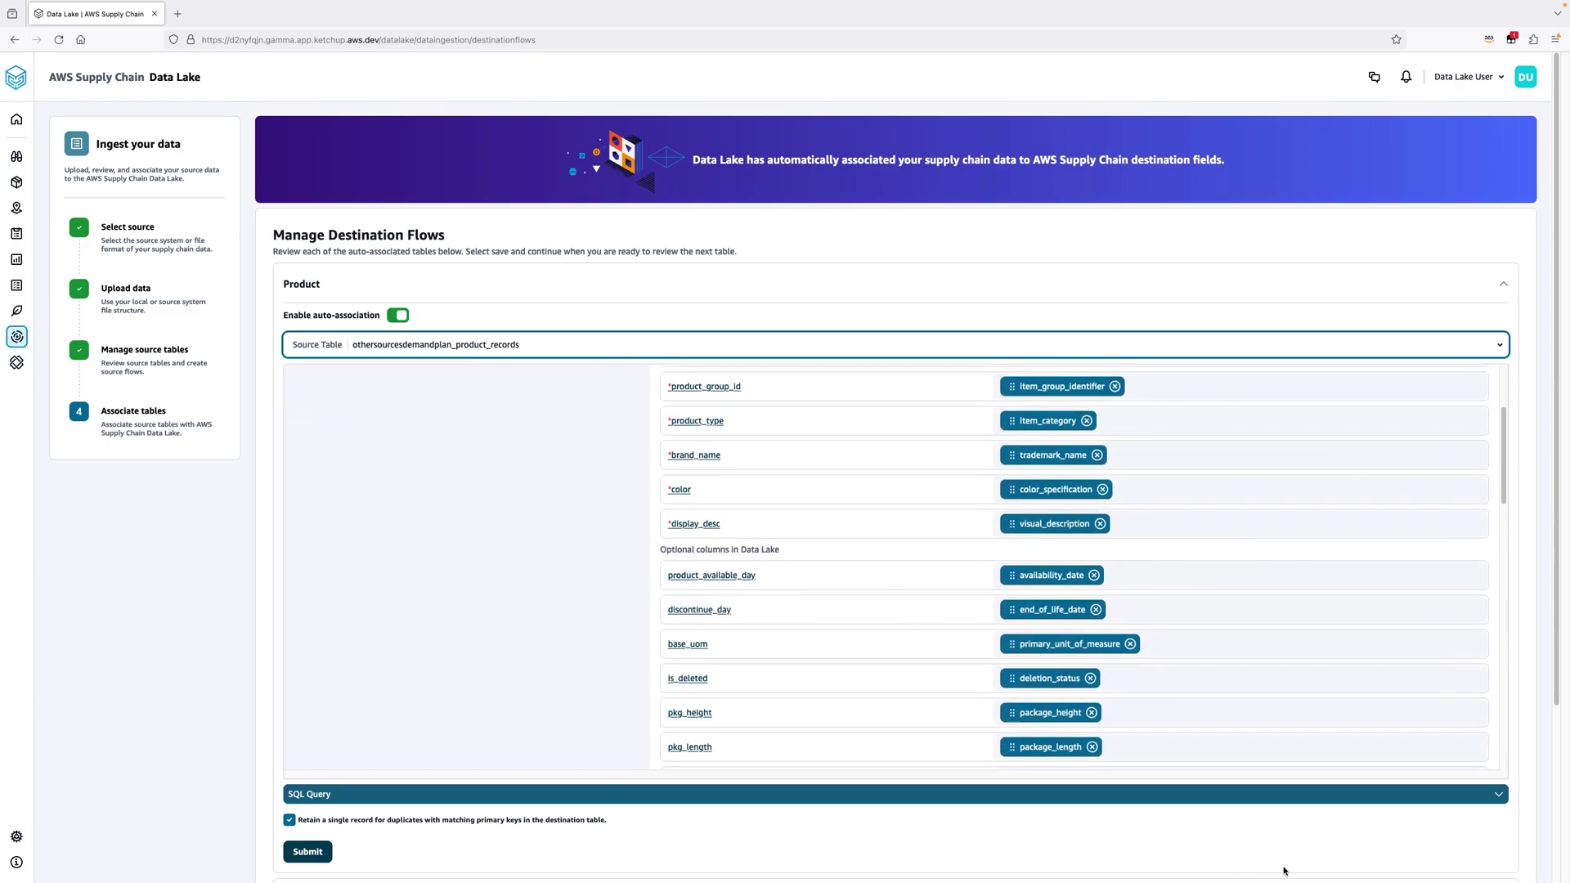
{"action": "left_click", "coordinate": [1498, 795]}
{"action": "scroll", "coordinate": [1289, 560], "scroll_direction": "down", "scroll_amount": 3}
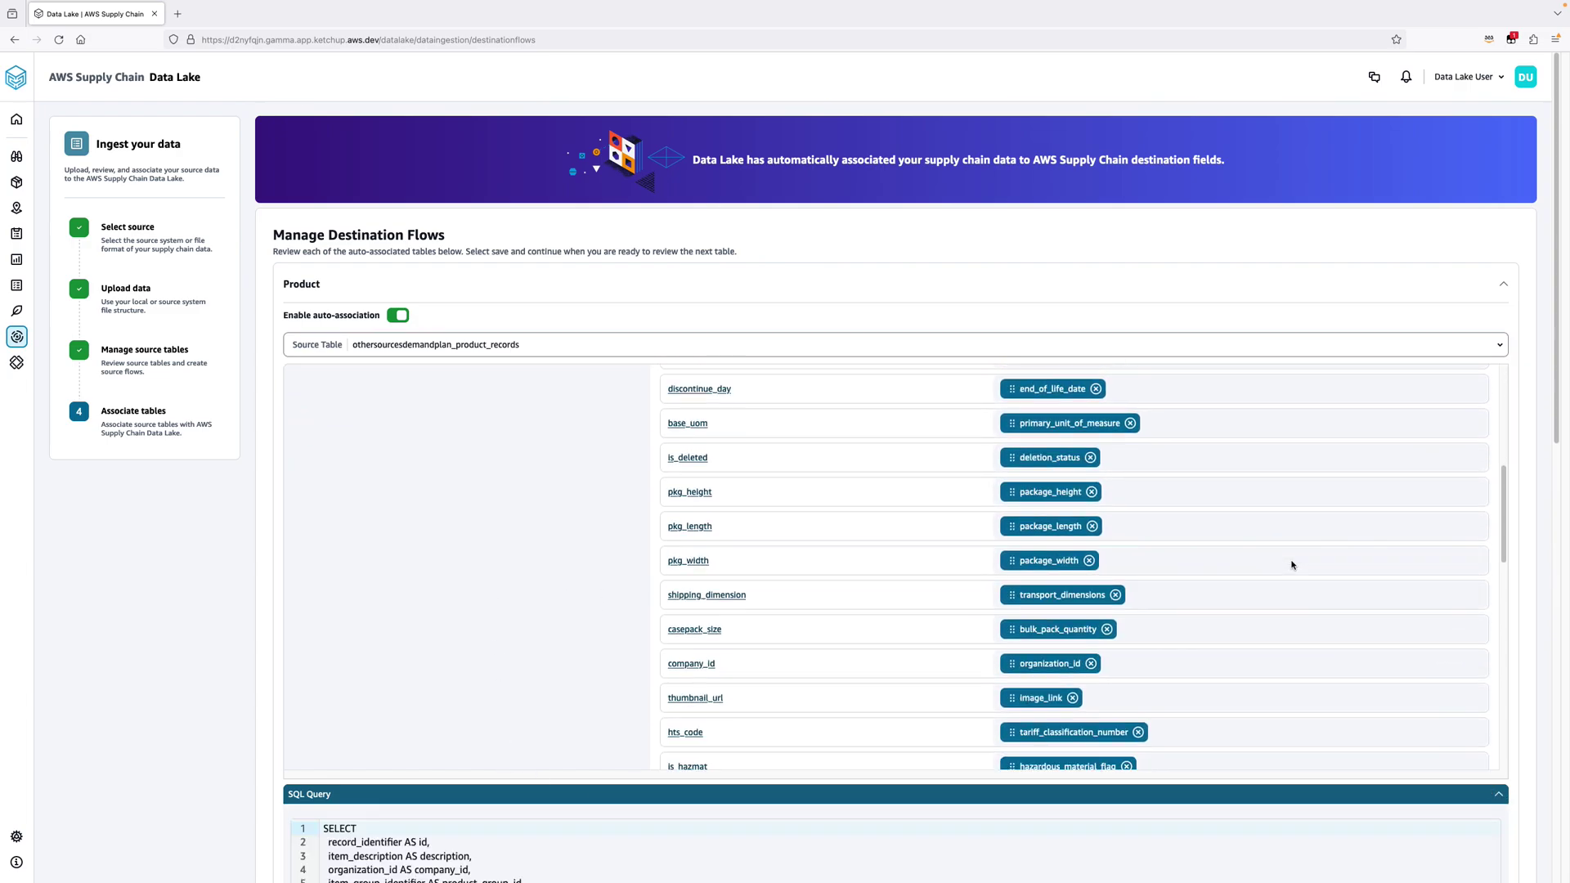
{"action": "scroll", "coordinate": [379, 758], "scroll_direction": "down", "scroll_amount": 3}
{"action": "scroll", "coordinate": [270, 732], "scroll_direction": "down", "scroll_amount": 2}
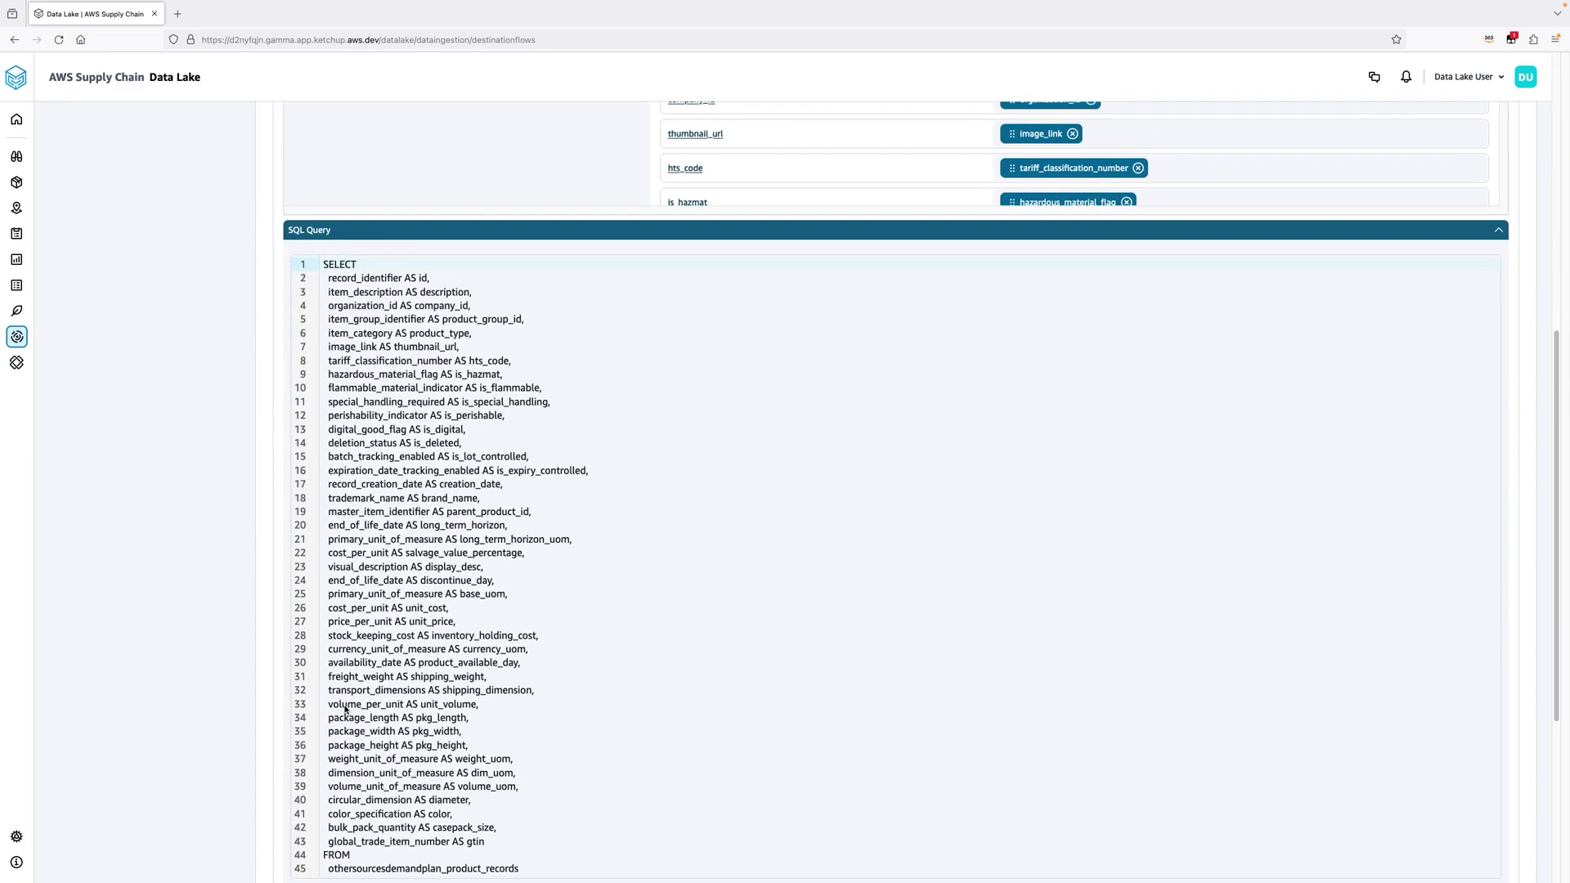
{"action": "scroll", "coordinate": [422, 480], "scroll_direction": "up", "scroll_amount": 4}
{"action": "scroll", "coordinate": [513, 460], "scroll_direction": "up", "scroll_amount": 1}
{"action": "scroll", "coordinate": [514, 460], "scroll_direction": "up", "scroll_amount": 4}
{"action": "scroll", "coordinate": [638, 430], "scroll_direction": "up", "scroll_amount": 1}
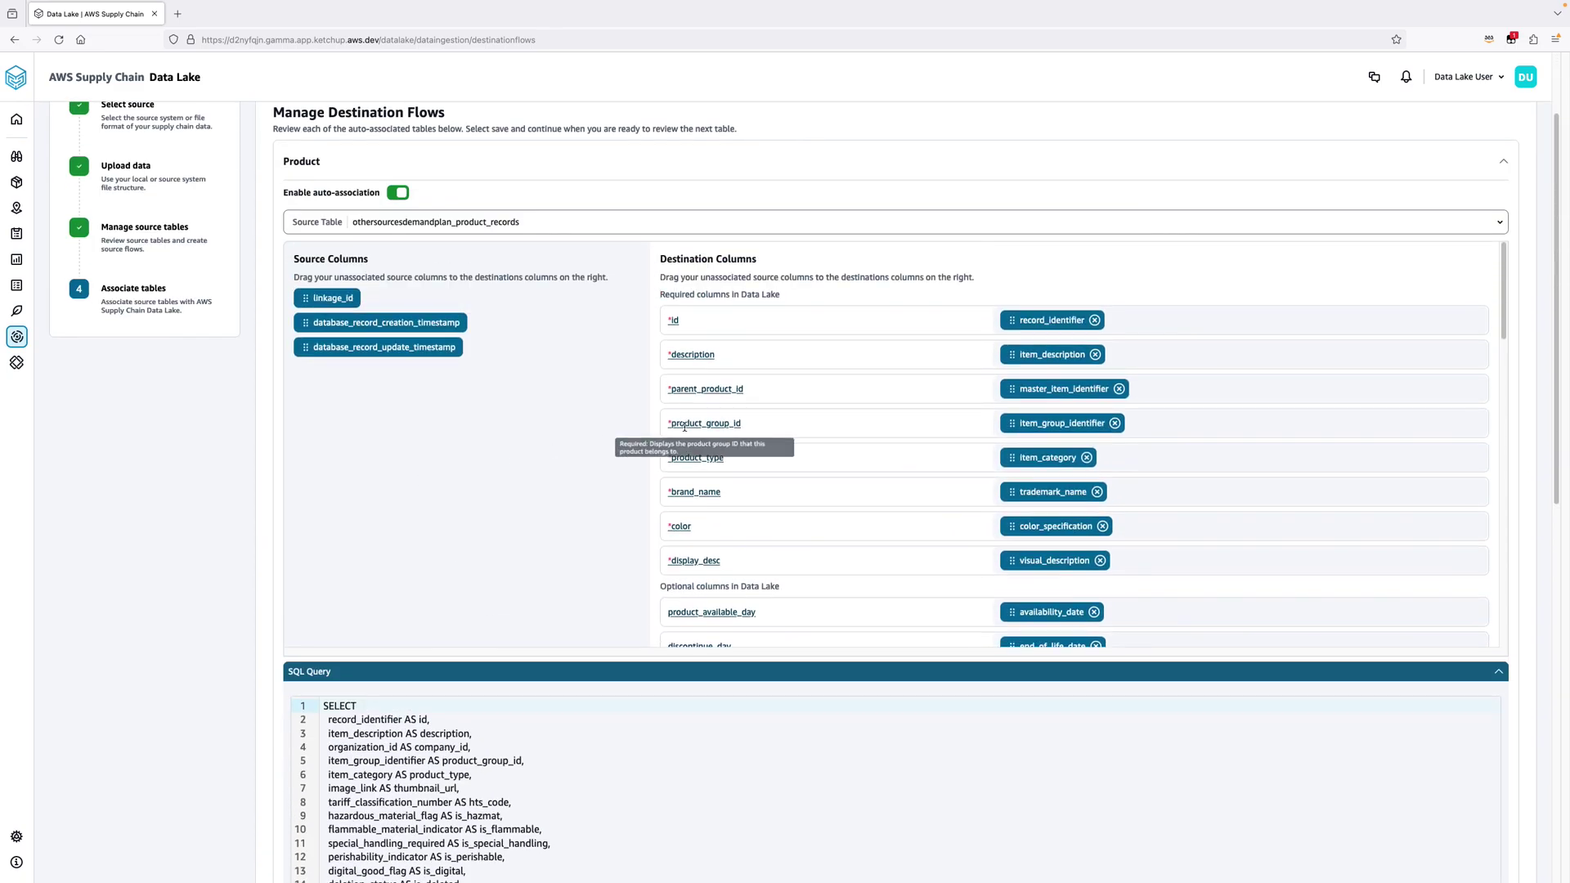
{"action": "scroll", "coordinate": [613, 438], "scroll_direction": "up", "scroll_amount": 2}
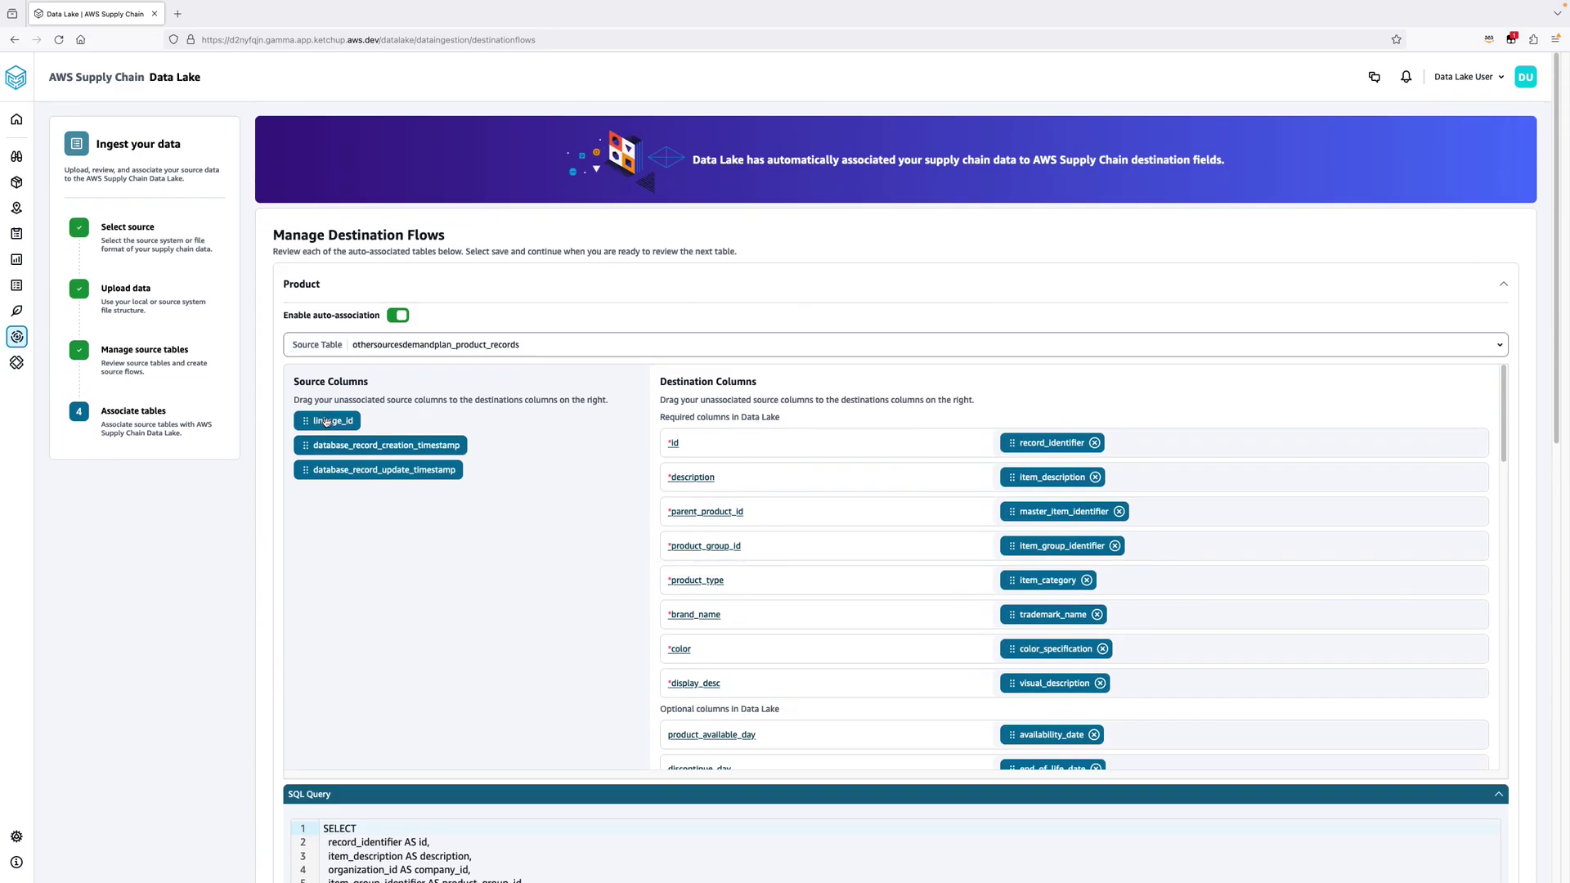
{"action": "left_click_drag", "start_coordinate": [325, 419], "coordinate": [1104, 450]}
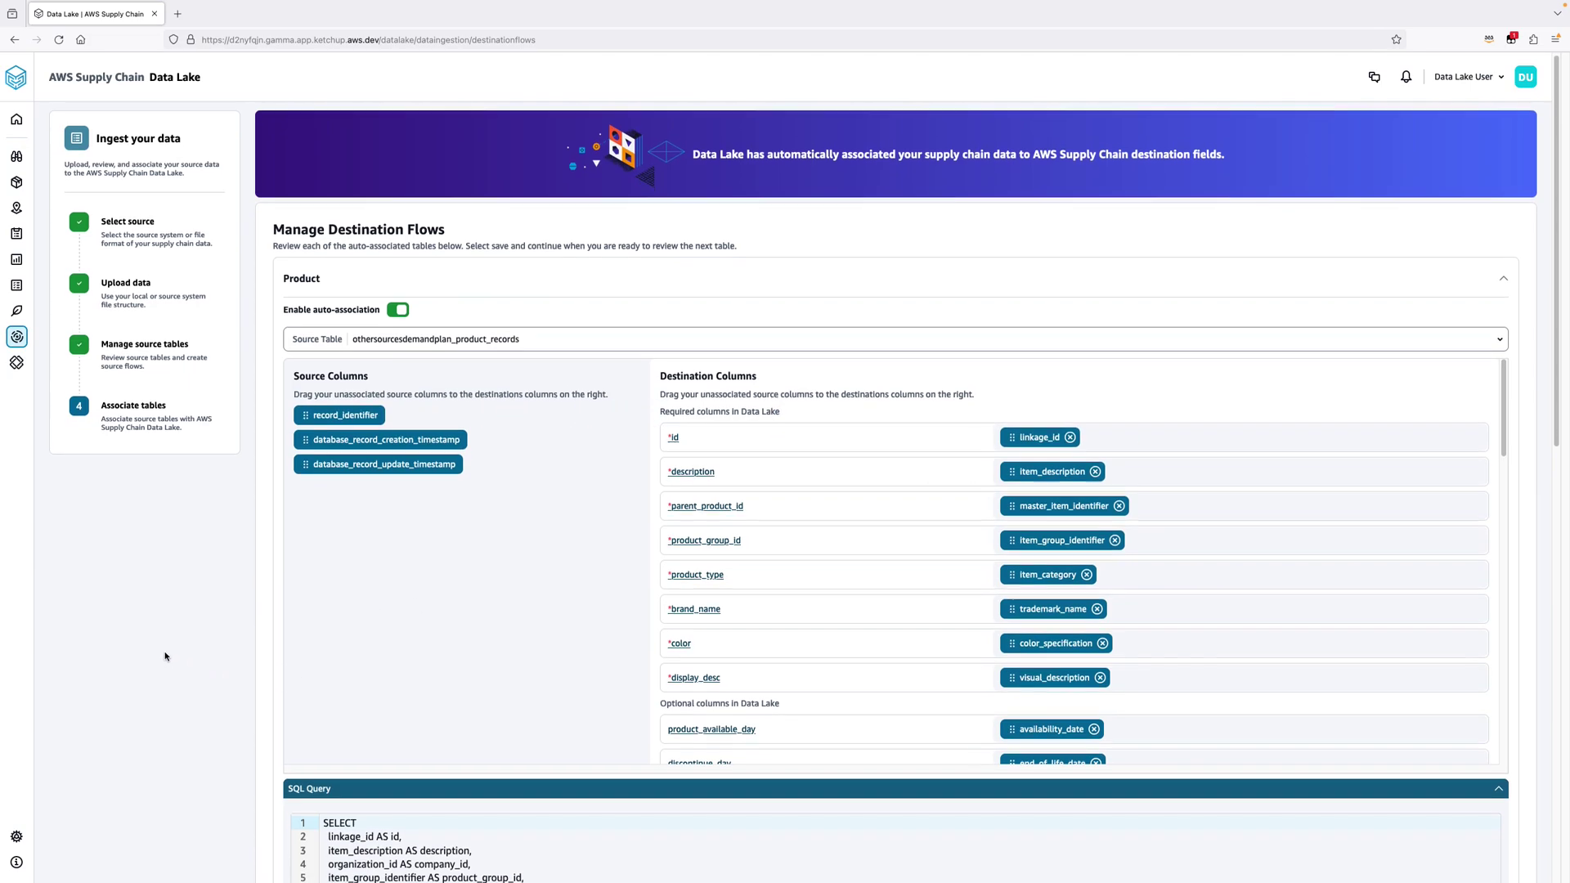
{"action": "scroll", "coordinate": [177, 662], "scroll_direction": "down", "scroll_amount": 1}
Replace linkage_id with record_identifier AS id on SQL line 2 and save the edits.
{"action": "left_click_drag", "start_coordinate": [426, 756], "coordinate": [323, 756]}
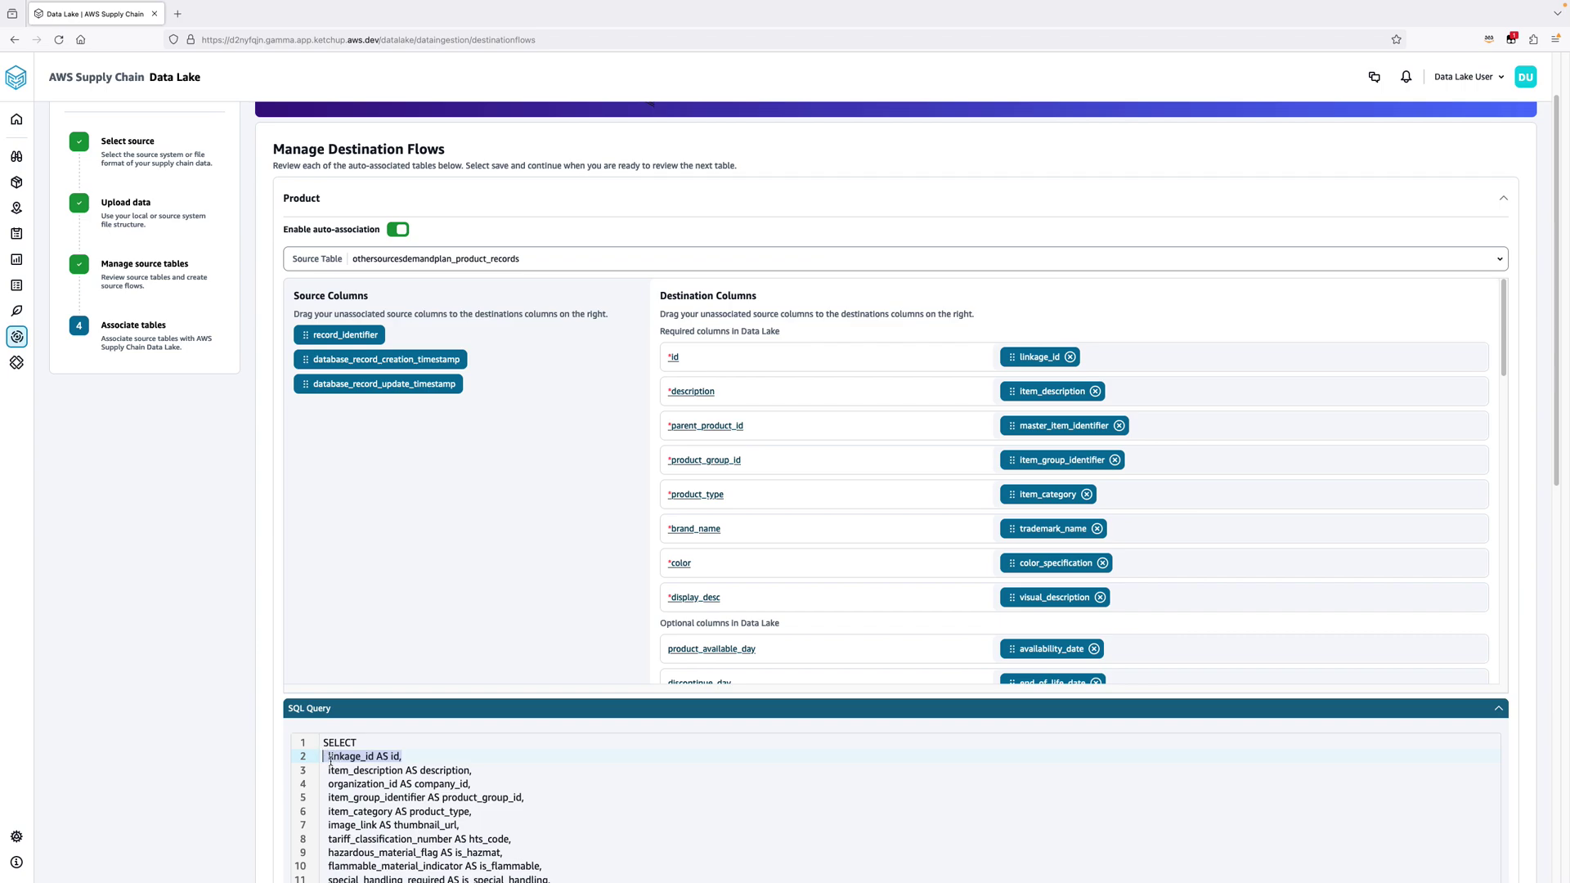
{"action": "left_click", "coordinate": [381, 758]}
{"action": "left_click_drag", "start_coordinate": [375, 756], "coordinate": [317, 757]}
{"action": "type", "text": "rec"}
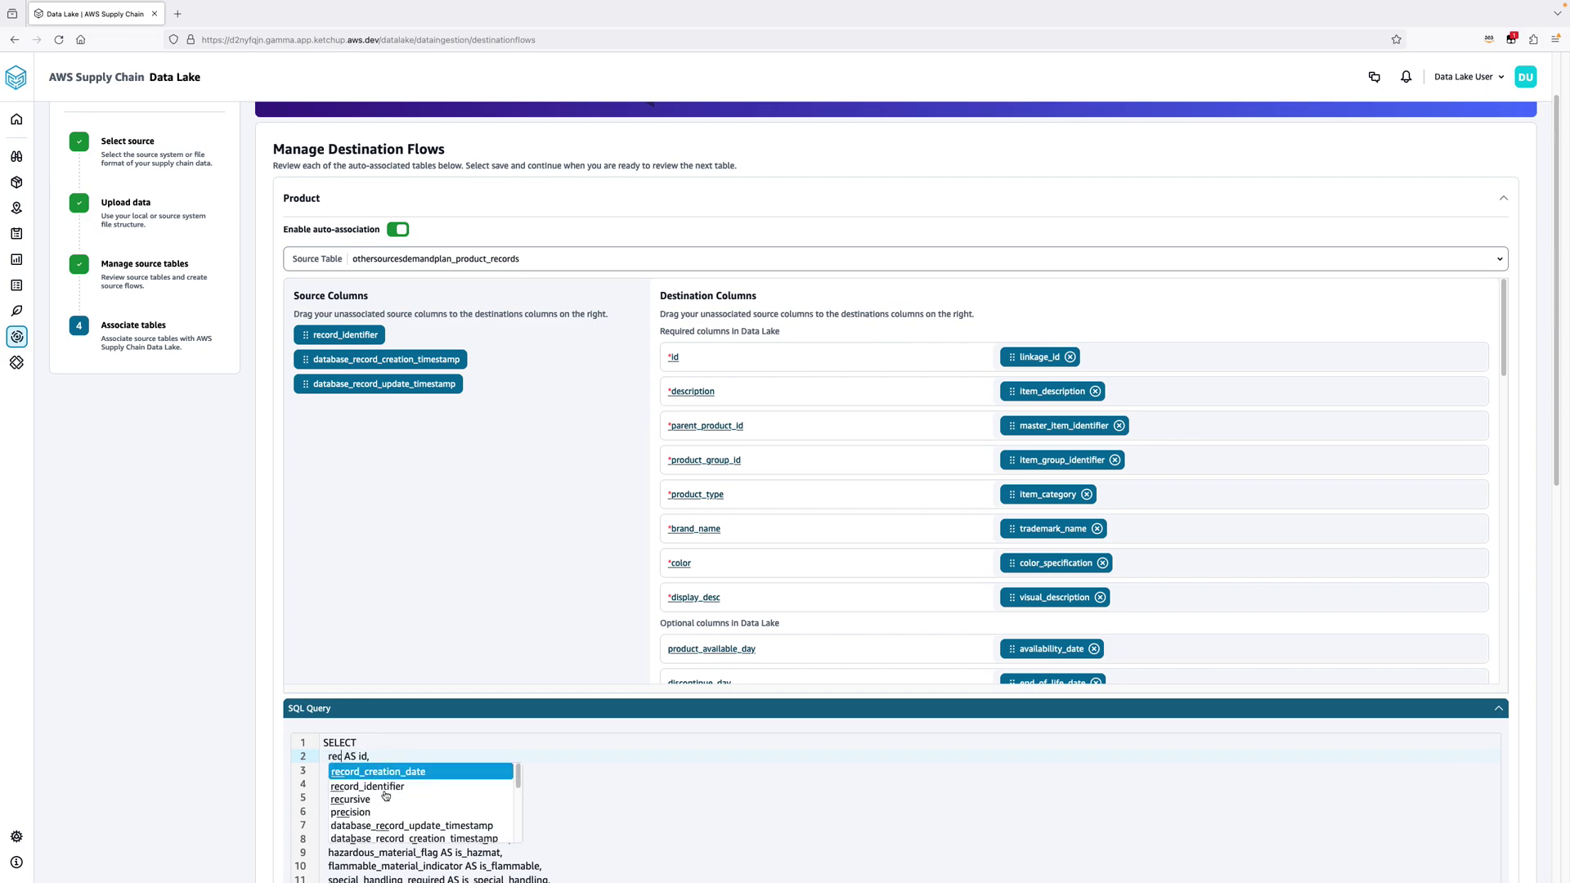
{"action": "left_click", "coordinate": [391, 786]}
{"action": "scroll", "coordinate": [606, 604], "scroll_direction": "down", "scroll_amount": 2}
{"action": "scroll", "coordinate": [214, 719], "scroll_direction": "down", "scroll_amount": 2}
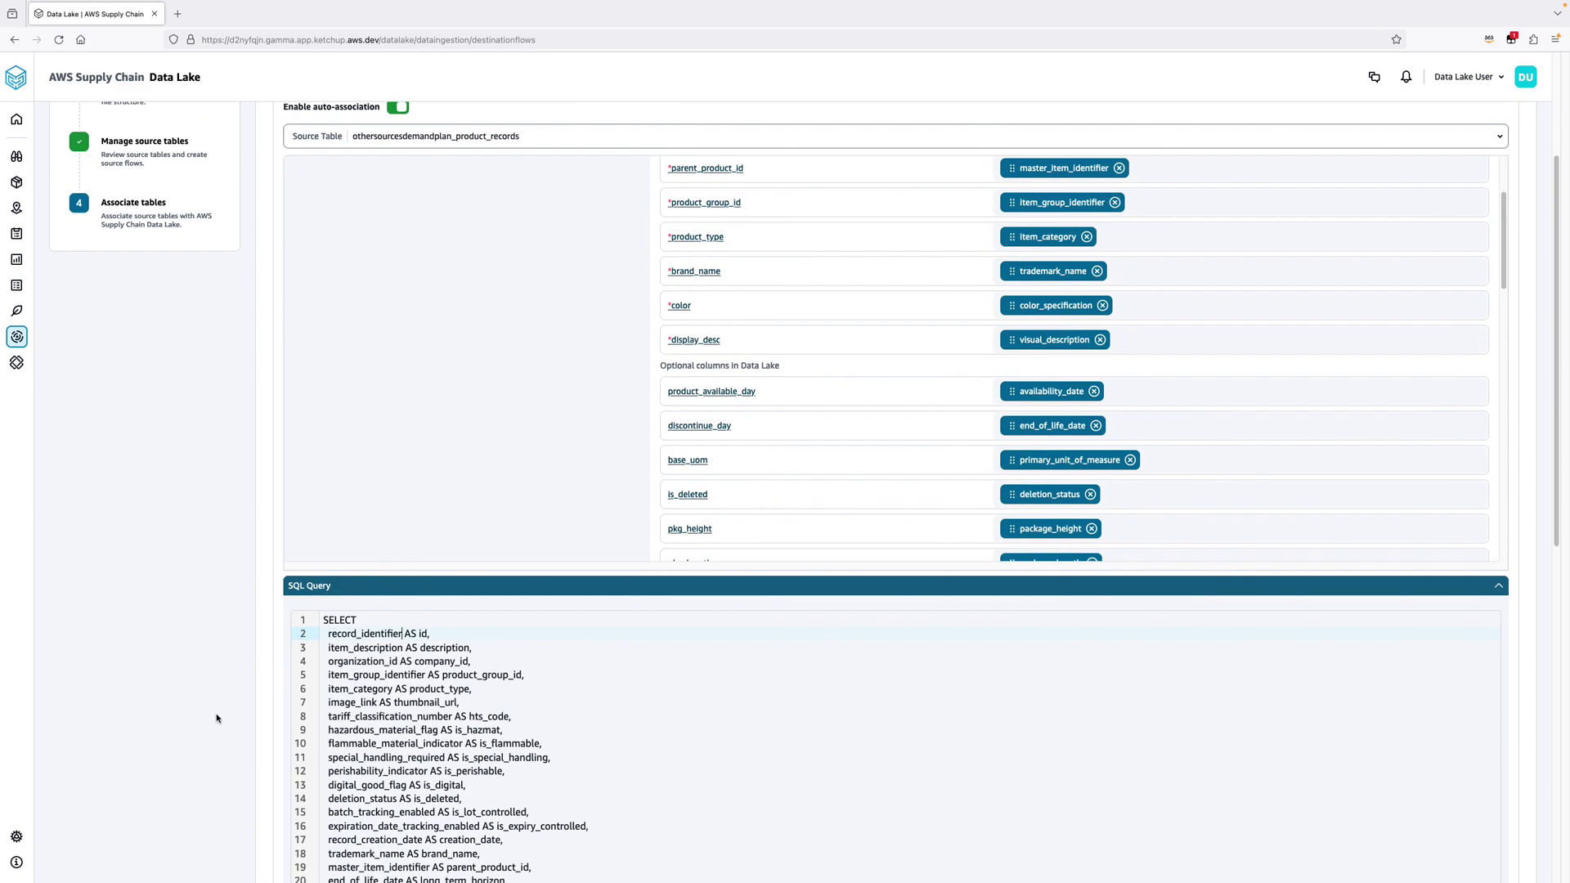
{"action": "scroll", "coordinate": [213, 719], "scroll_direction": "down", "scroll_amount": 2}
{"action": "scroll", "coordinate": [214, 719], "scroll_direction": "down", "scroll_amount": 5}
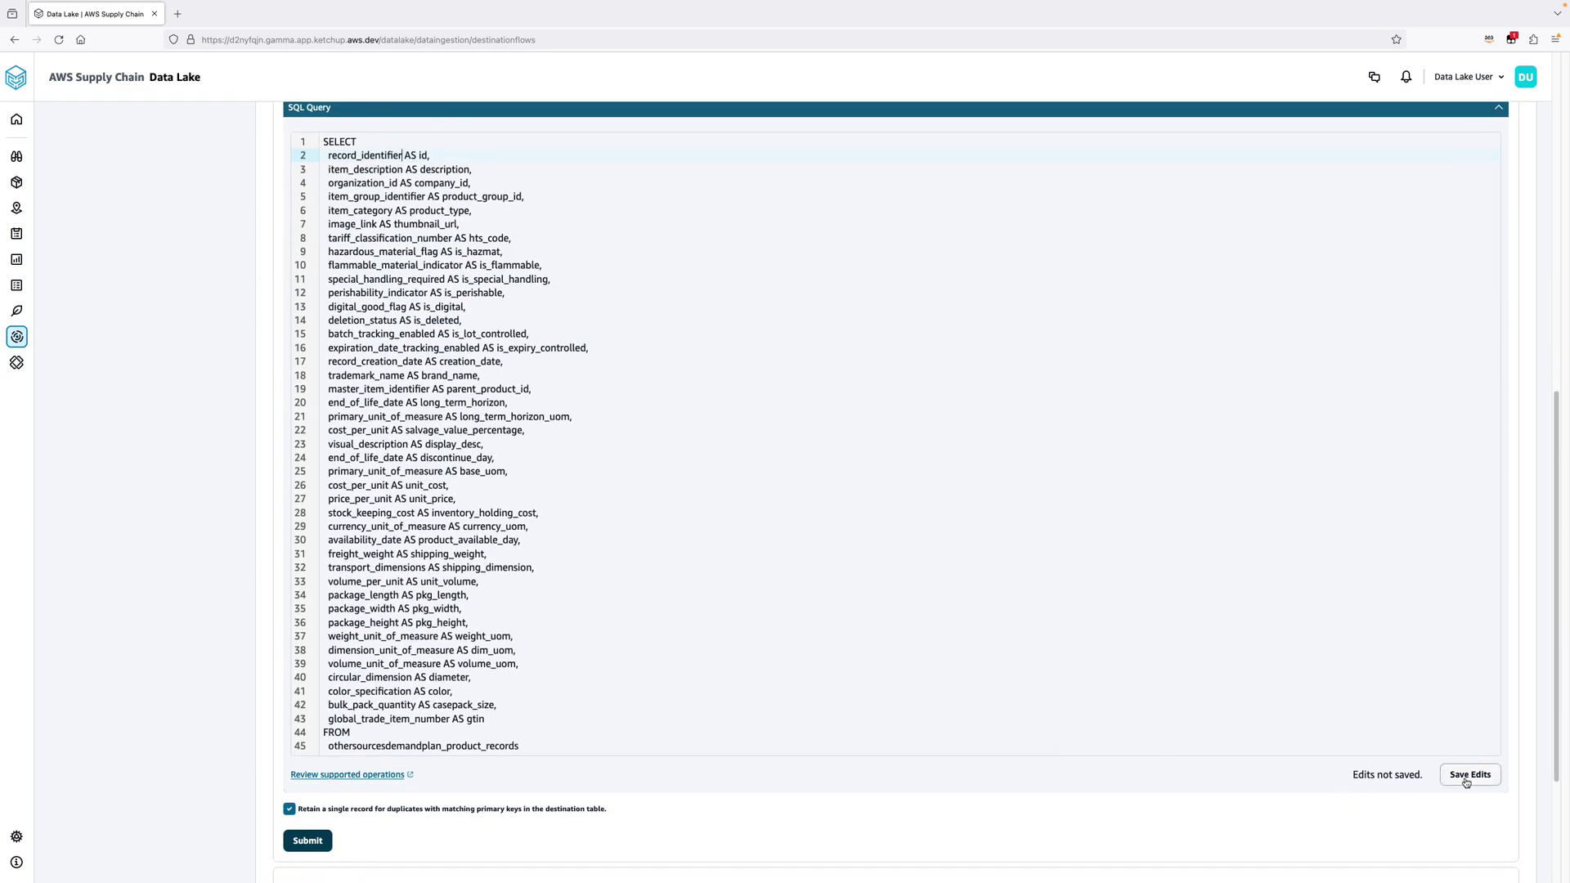
{"action": "left_click", "coordinate": [1466, 783]}
{"action": "scroll", "coordinate": [148, 407], "scroll_direction": "up", "scroll_amount": 2}
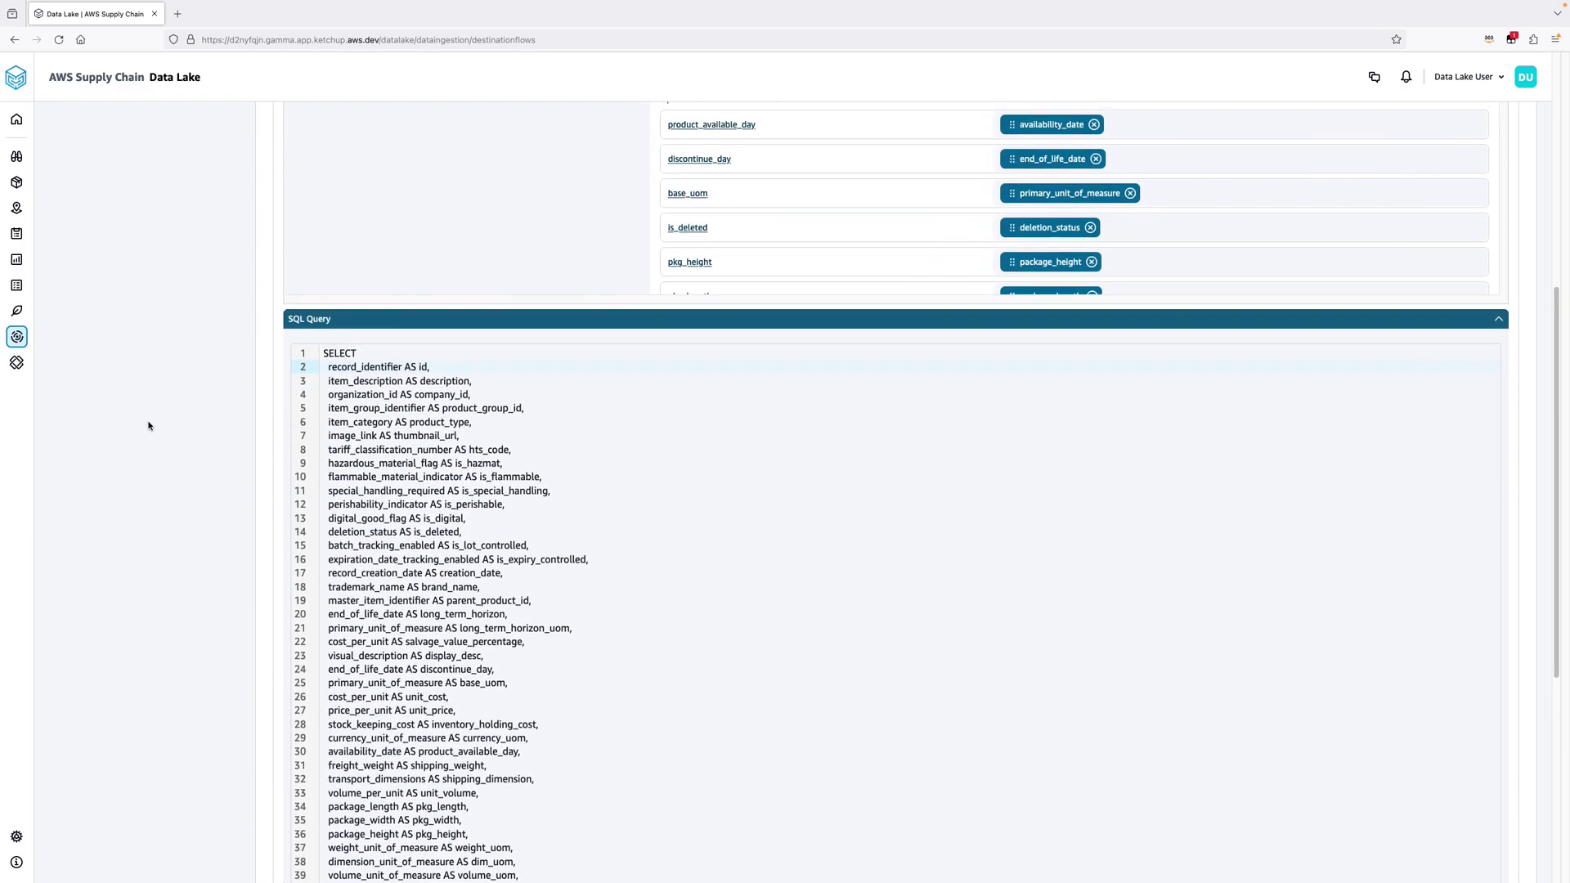
{"action": "scroll", "coordinate": [152, 423], "scroll_direction": "down", "scroll_amount": 2}
{"action": "scroll", "coordinate": [152, 426], "scroll_direction": "up", "scroll_amount": 3}
{"action": "scroll", "coordinate": [291, 414], "scroll_direction": "up", "scroll_amount": 2}
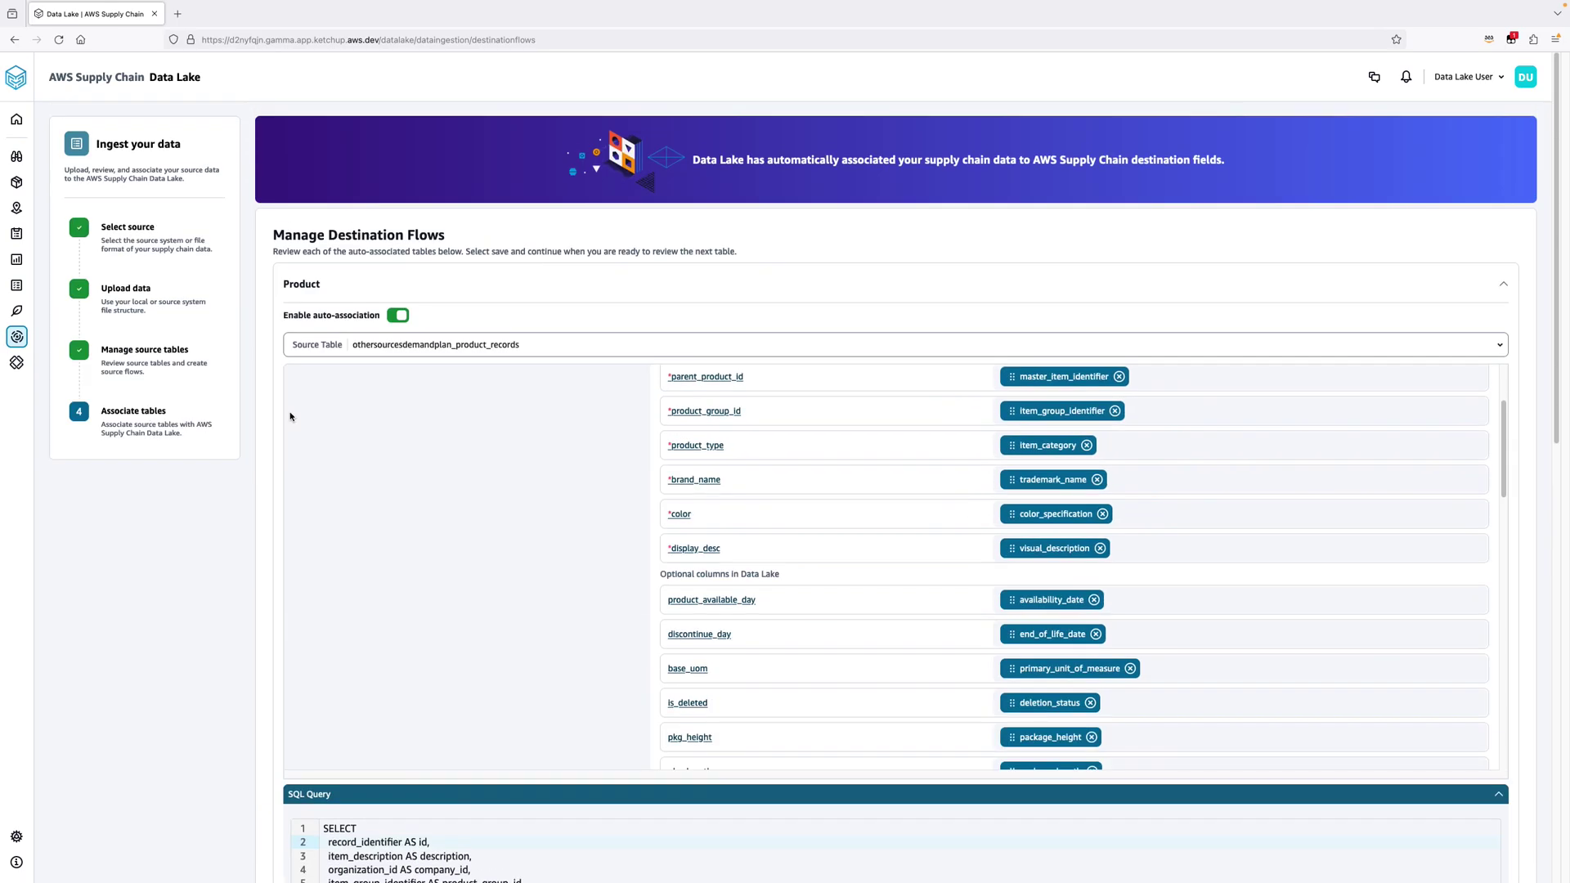
{"action": "scroll", "coordinate": [775, 415], "scroll_direction": "up", "scroll_amount": 2}
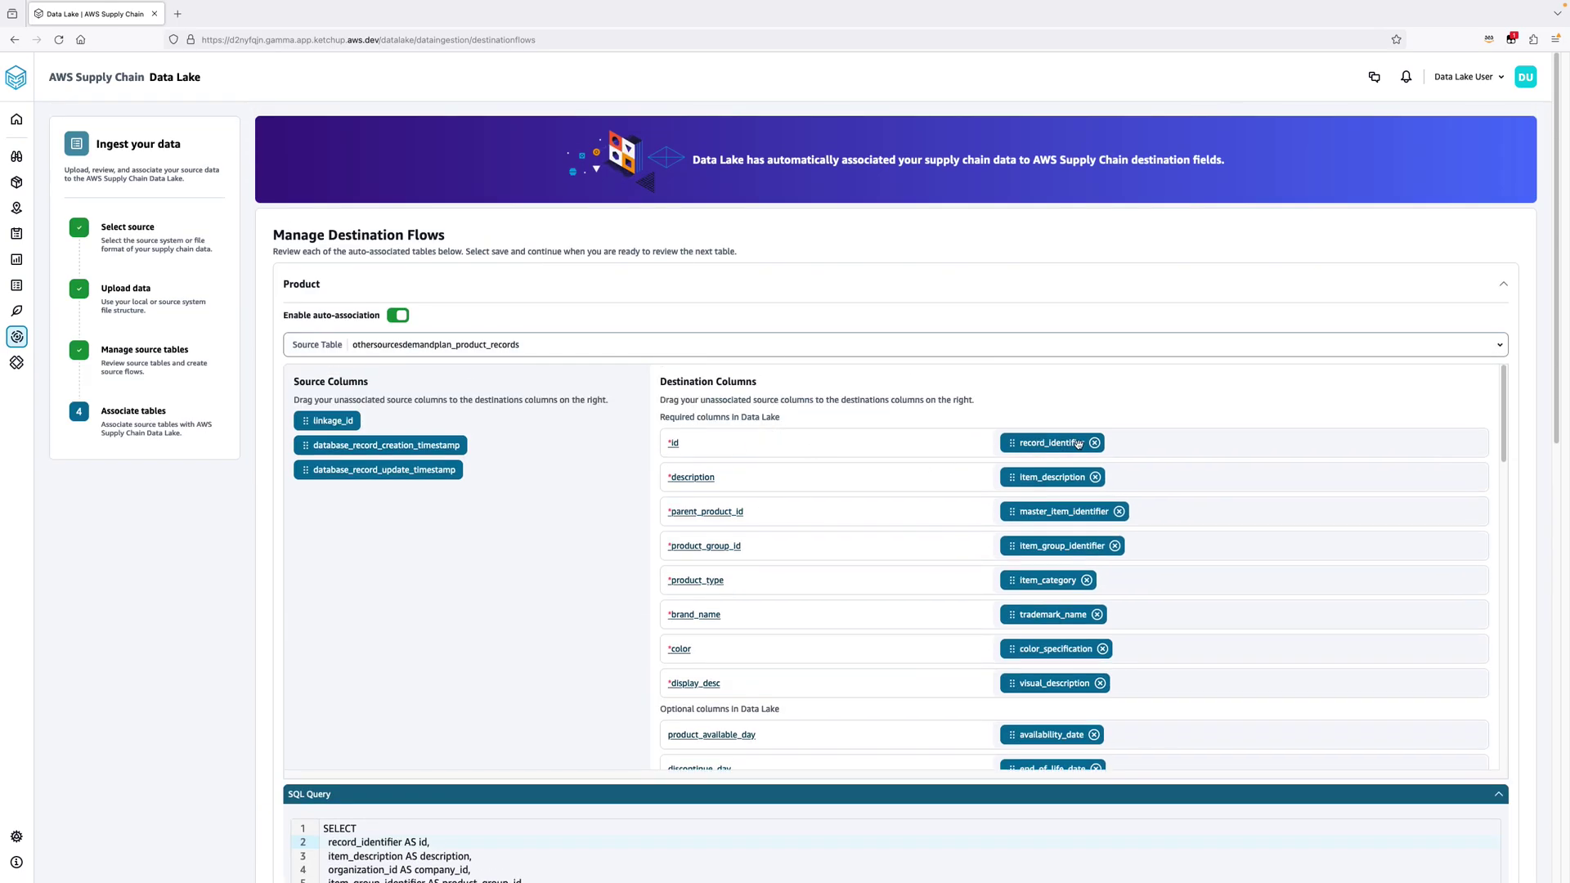
{"action": "scroll", "coordinate": [218, 595], "scroll_direction": "down", "scroll_amount": 3}
{"action": "scroll", "coordinate": [175, 583], "scroll_direction": "down", "scroll_amount": 3}
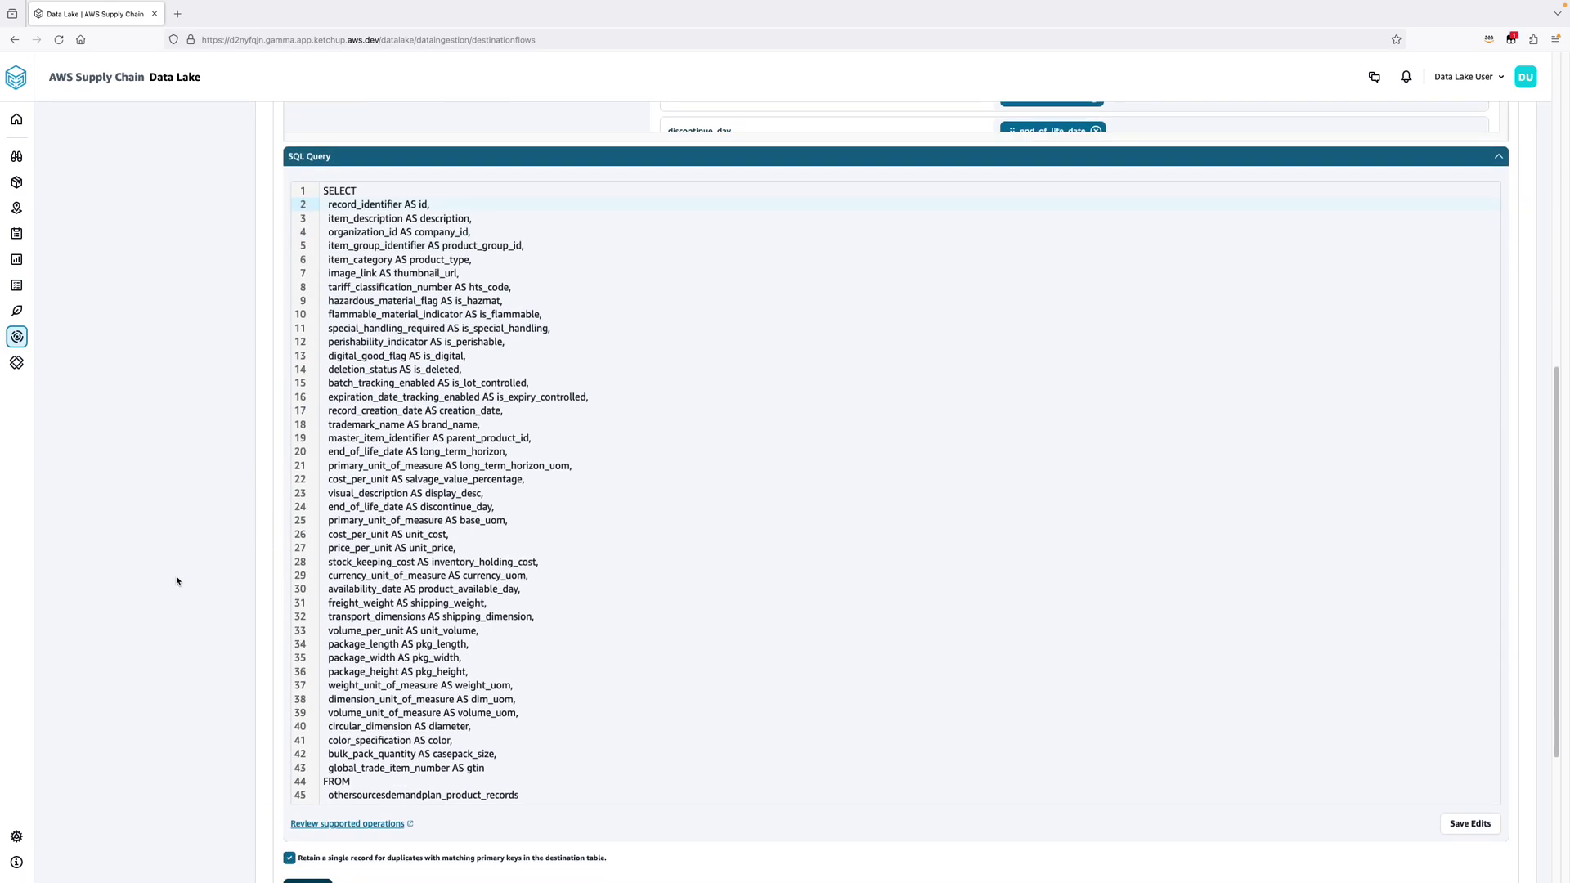
{"action": "scroll", "coordinate": [176, 581], "scroll_direction": "down", "scroll_amount": 1}
{"action": "scroll", "coordinate": [177, 581], "scroll_direction": "down", "scroll_amount": 1}
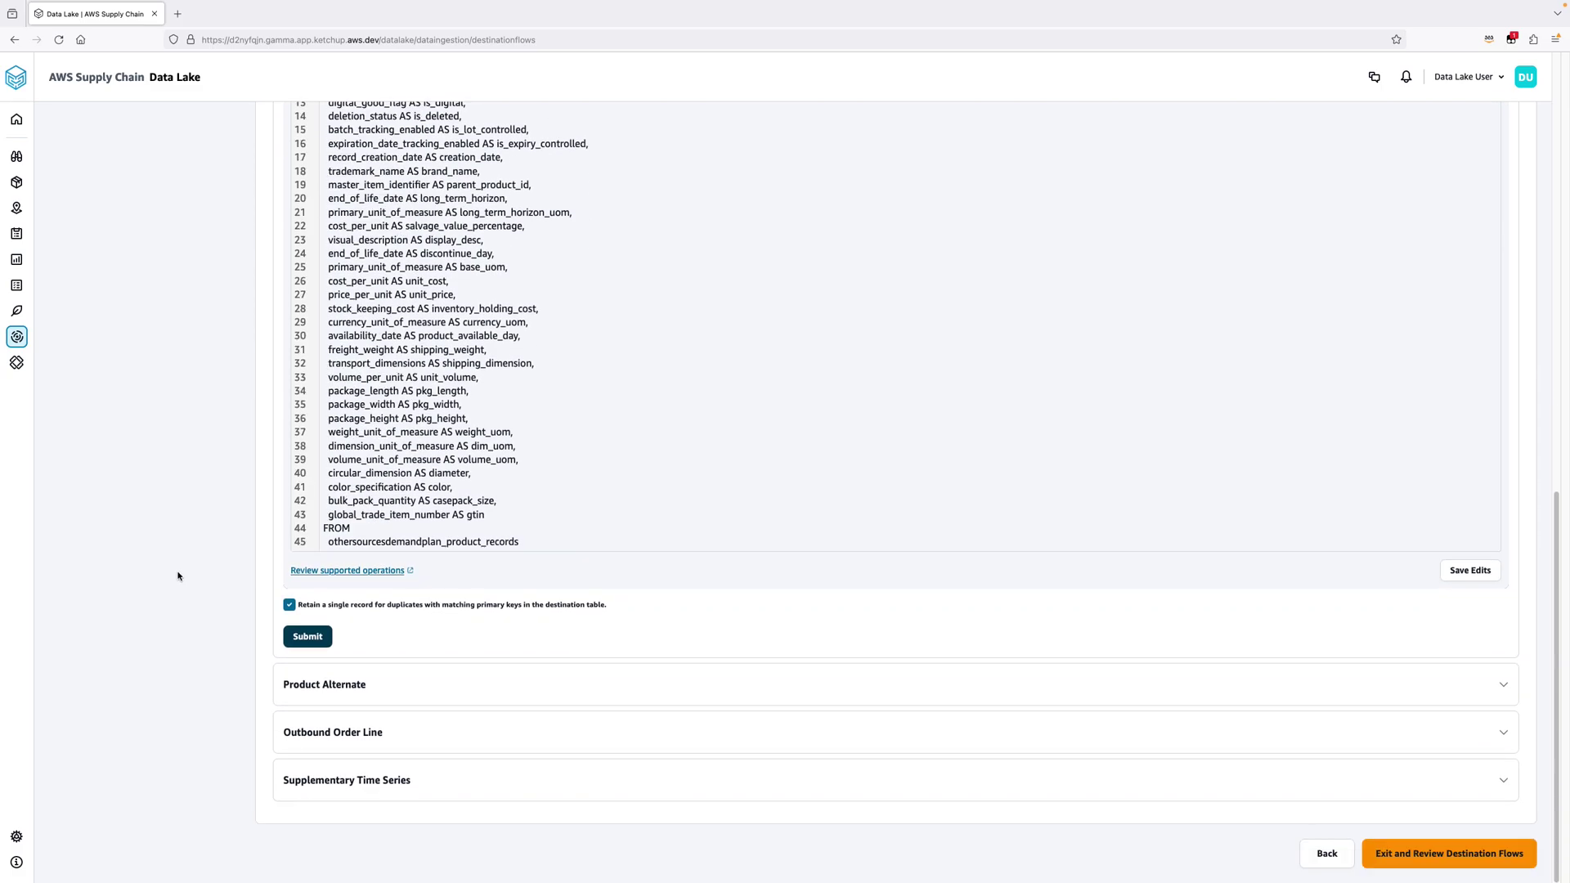
{"action": "scroll", "coordinate": [165, 466], "scroll_direction": "up", "scroll_amount": 3}
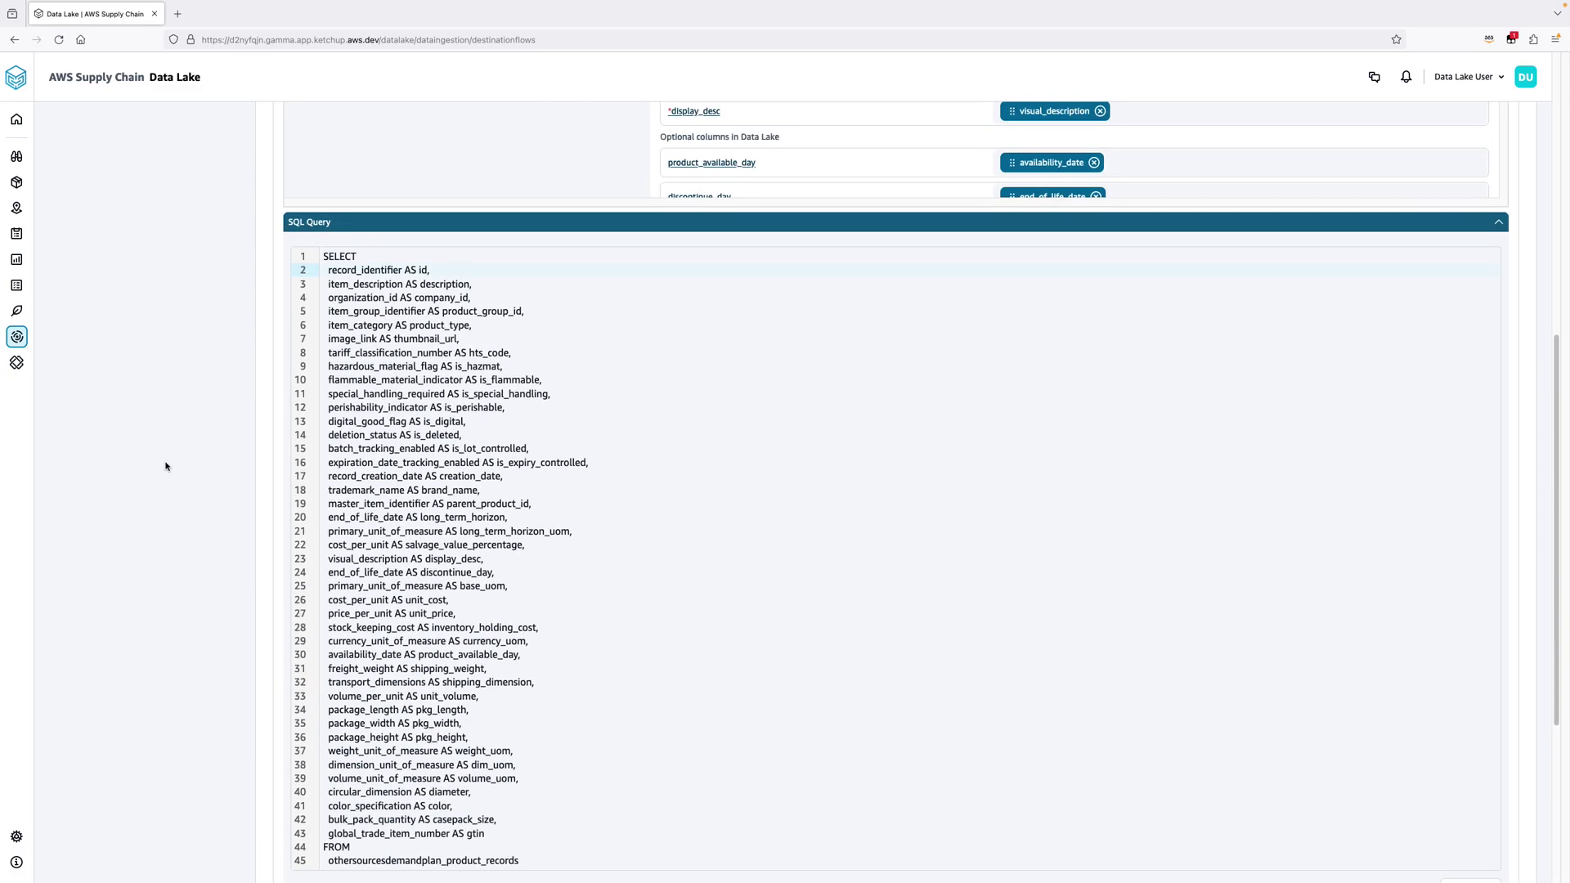
{"action": "scroll", "coordinate": [166, 465], "scroll_direction": "up", "scroll_amount": 3}
{"action": "scroll", "coordinate": [166, 465], "scroll_direction": "up", "scroll_amount": 1}
{"action": "left_click", "coordinate": [468, 208]}
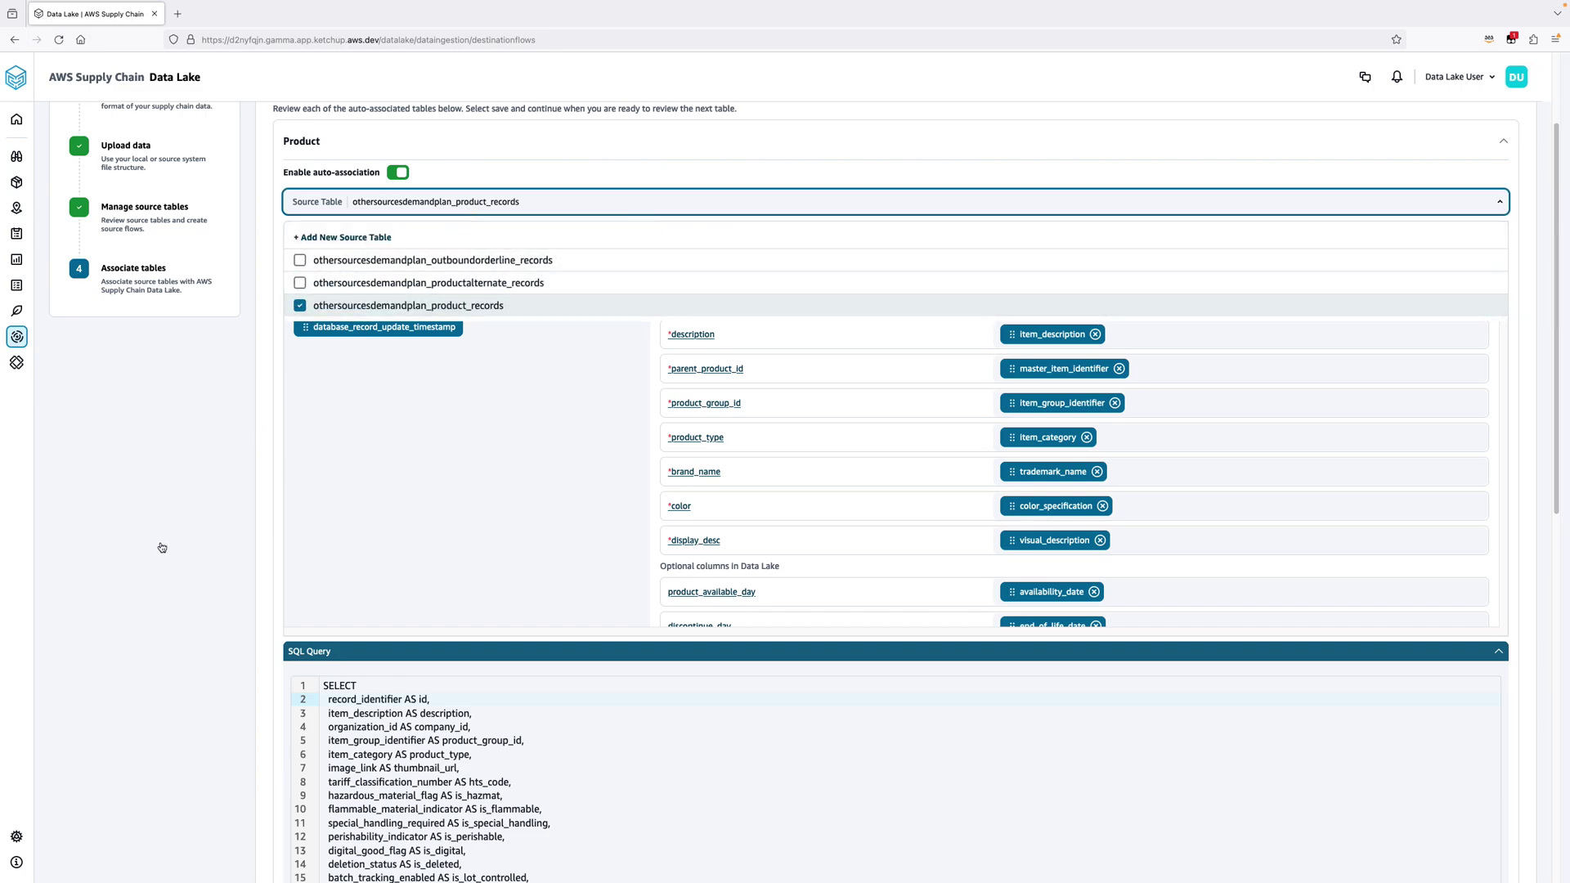
{"action": "left_click", "coordinate": [145, 595]}
{"action": "scroll", "coordinate": [146, 593], "scroll_direction": "down", "scroll_amount": 1}
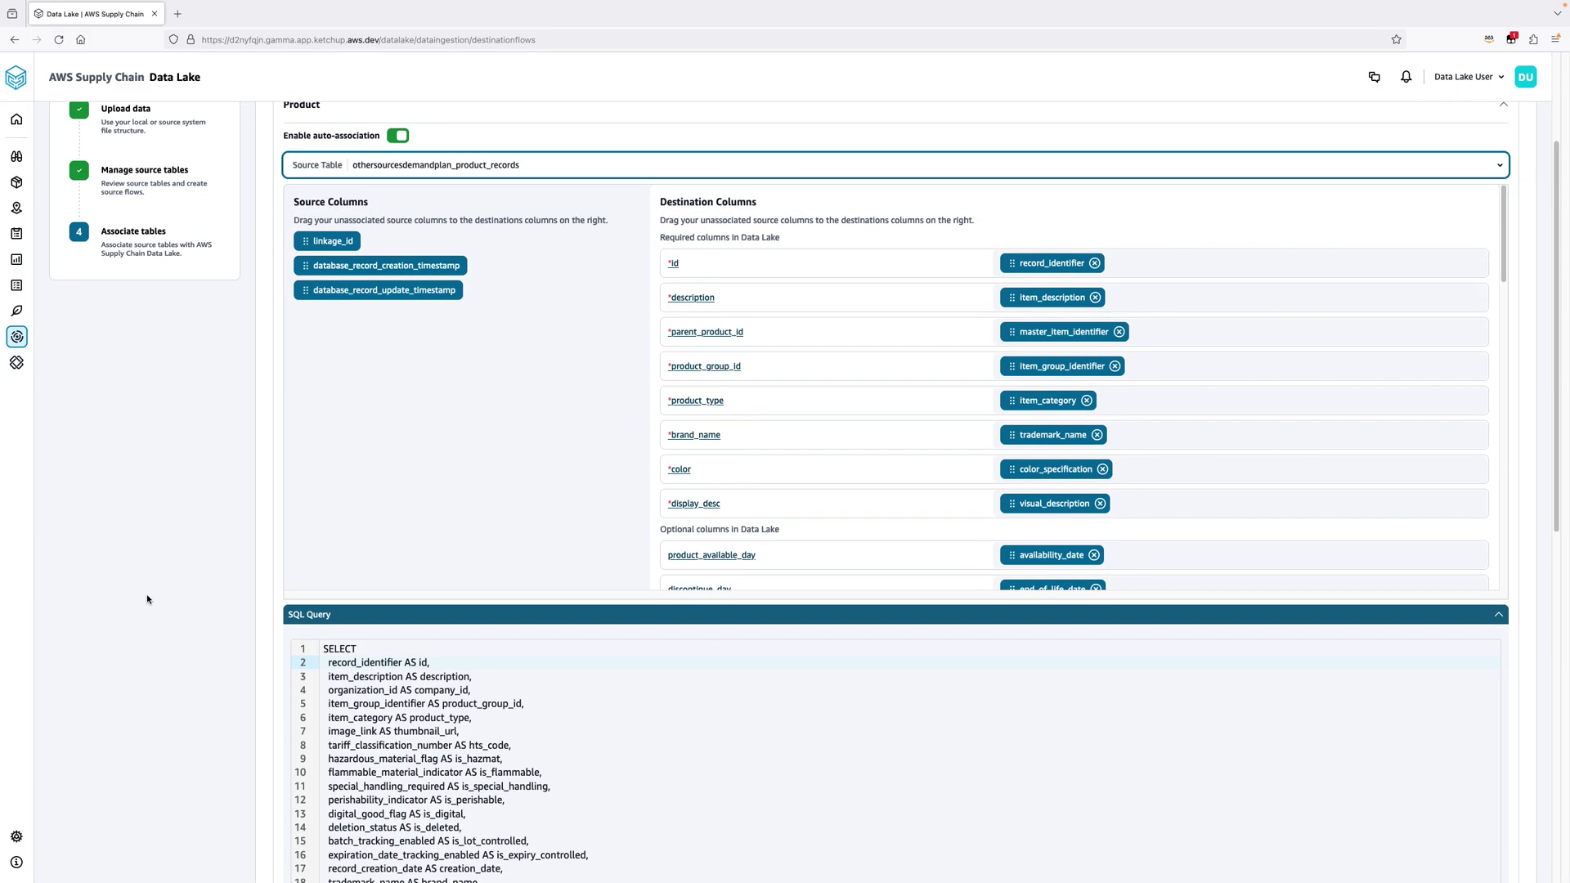
{"action": "scroll", "coordinate": [158, 591], "scroll_direction": "down", "scroll_amount": 3}
{"action": "scroll", "coordinate": [160, 589], "scroll_direction": "down", "scroll_amount": 4}
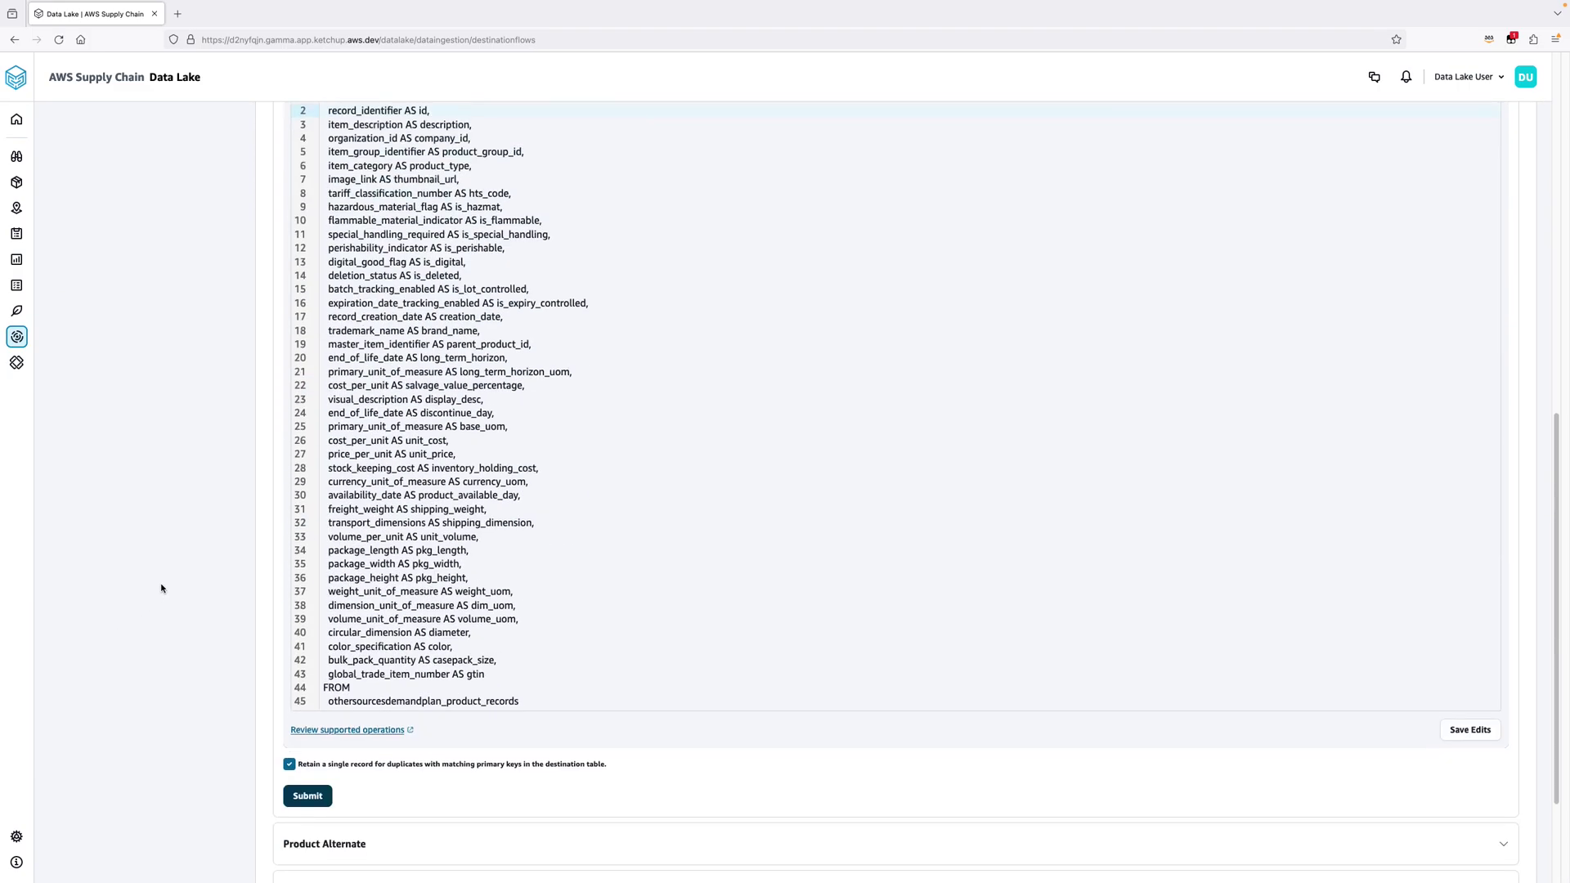
{"action": "left_click", "coordinate": [310, 798]}
{"action": "scroll", "coordinate": [144, 572], "scroll_direction": "down", "scroll_amount": 2}
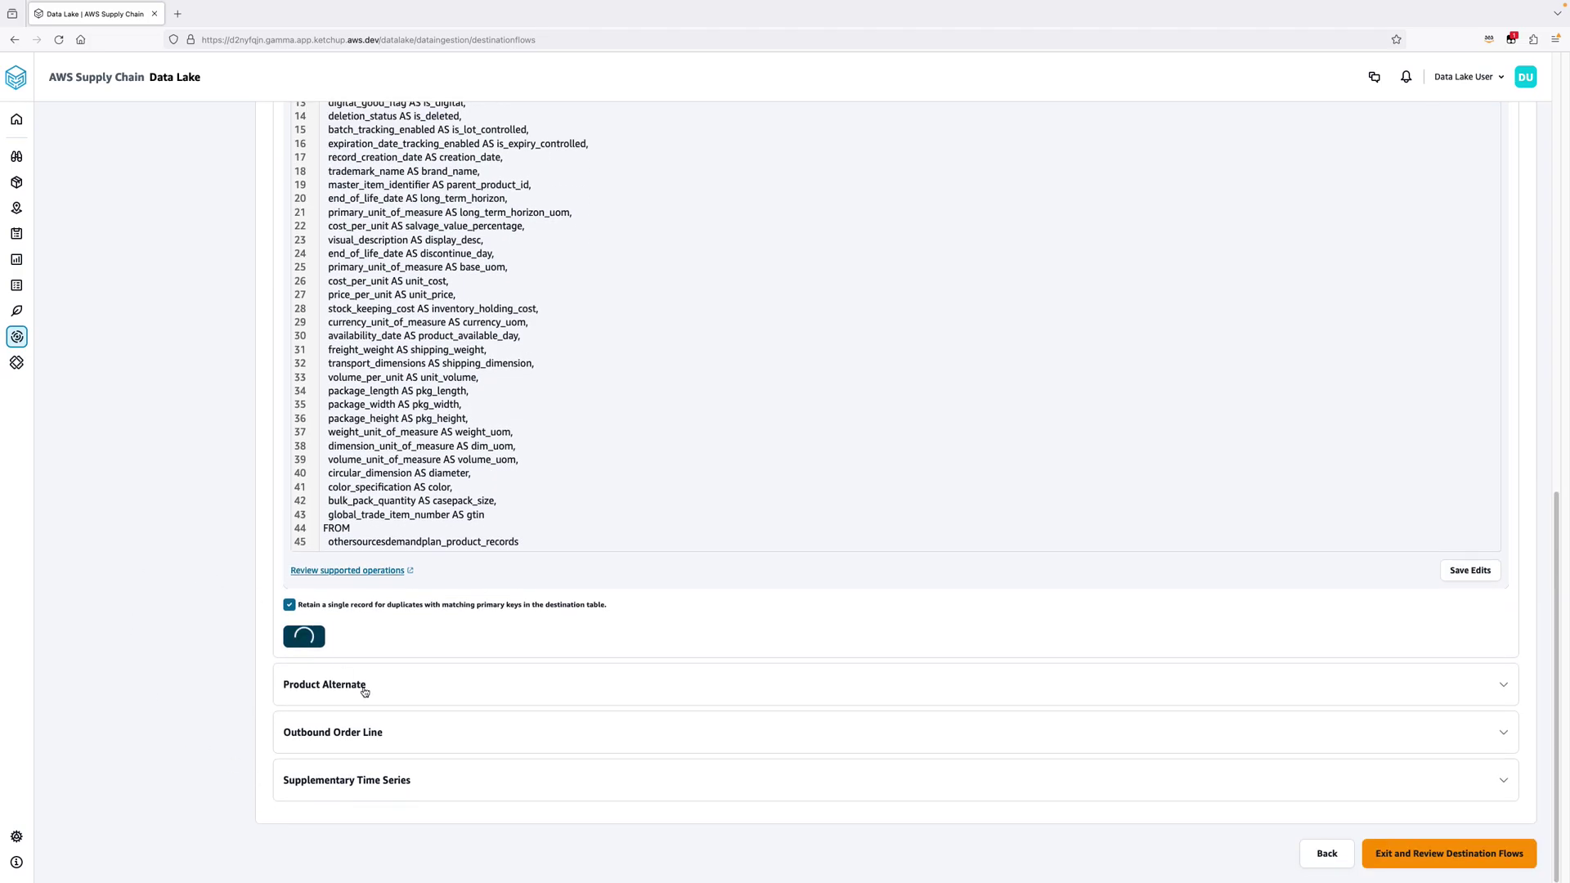
Submit the Product Alternate and Outbound Order Line destination flows and exit to review flows.
{"action": "left_click", "coordinate": [369, 687]}
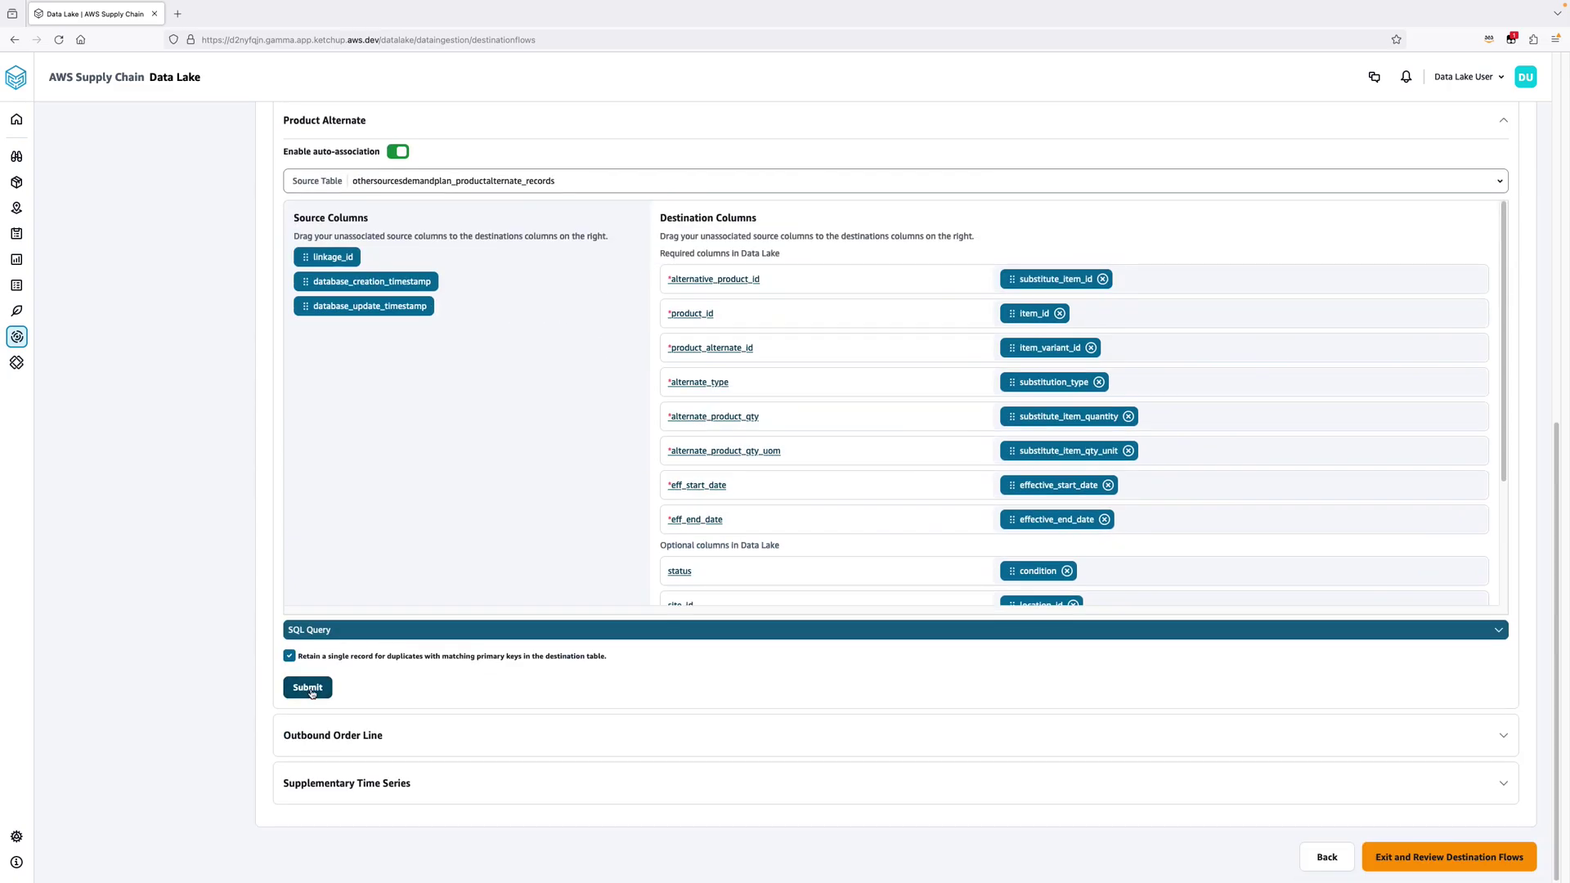
{"action": "left_click", "coordinate": [312, 690]}
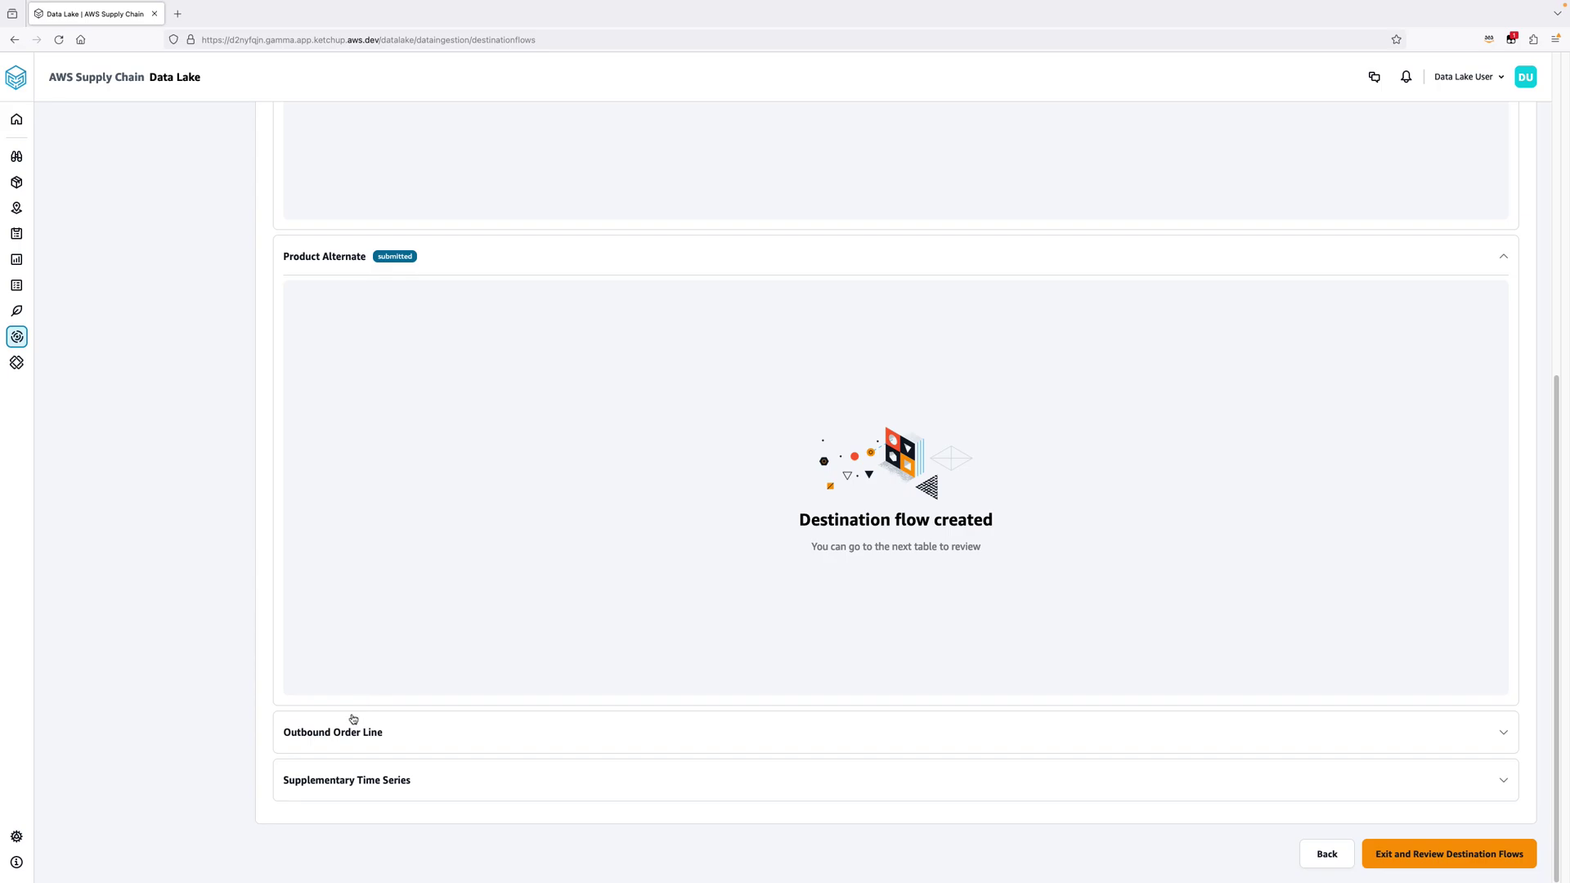
{"action": "left_click", "coordinate": [352, 724]}
{"action": "scroll", "coordinate": [134, 553], "scroll_direction": "down", "scroll_amount": 5}
{"action": "left_click", "coordinate": [310, 736]}
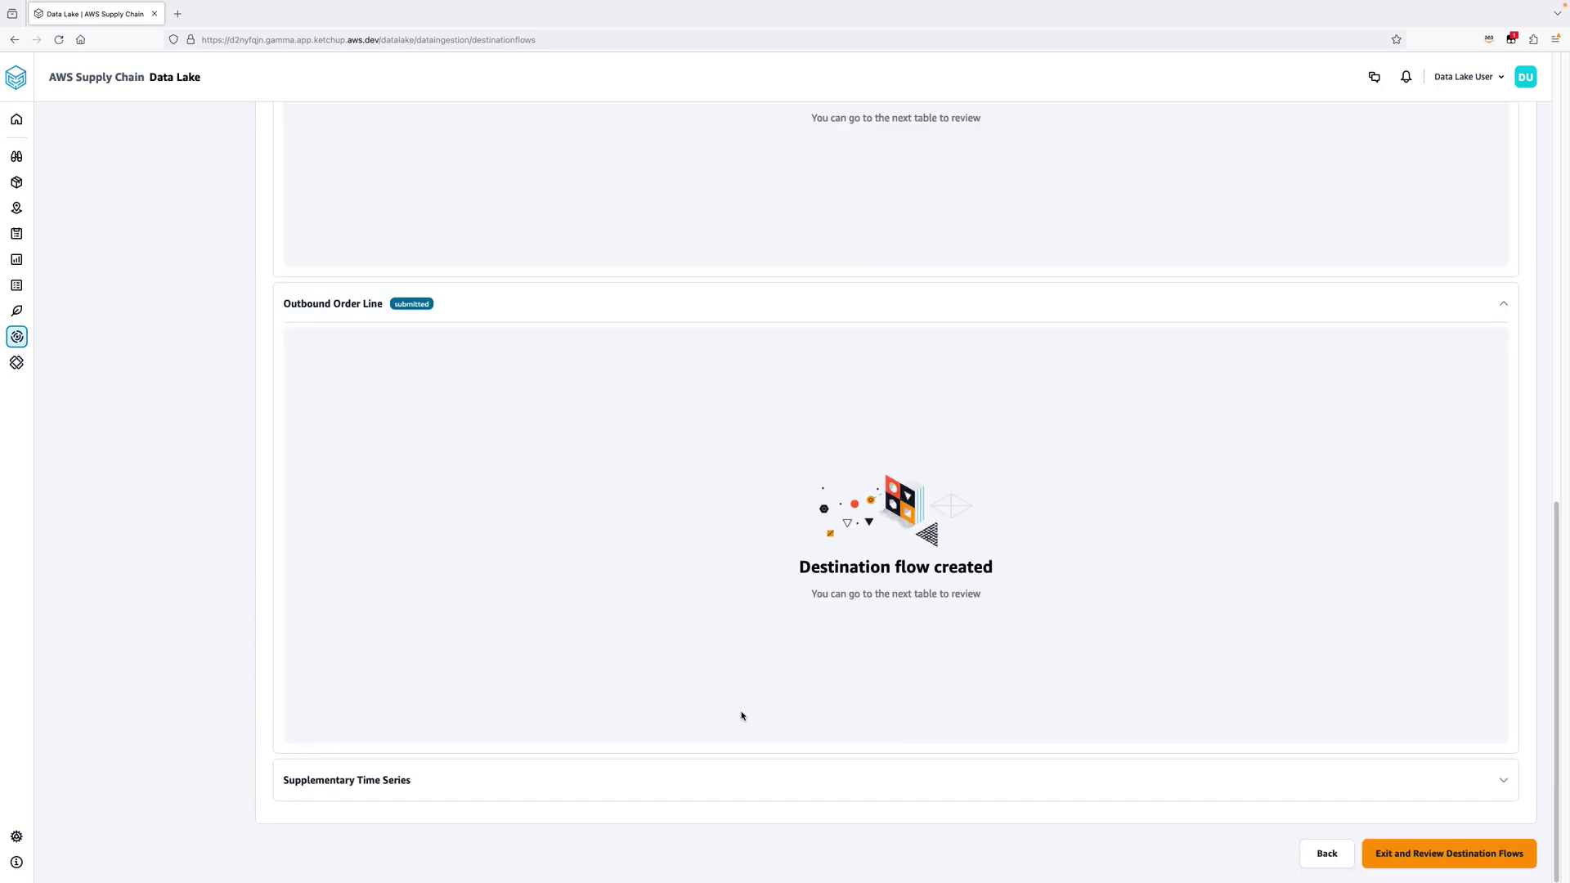
{"action": "left_click", "coordinate": [1395, 861]}
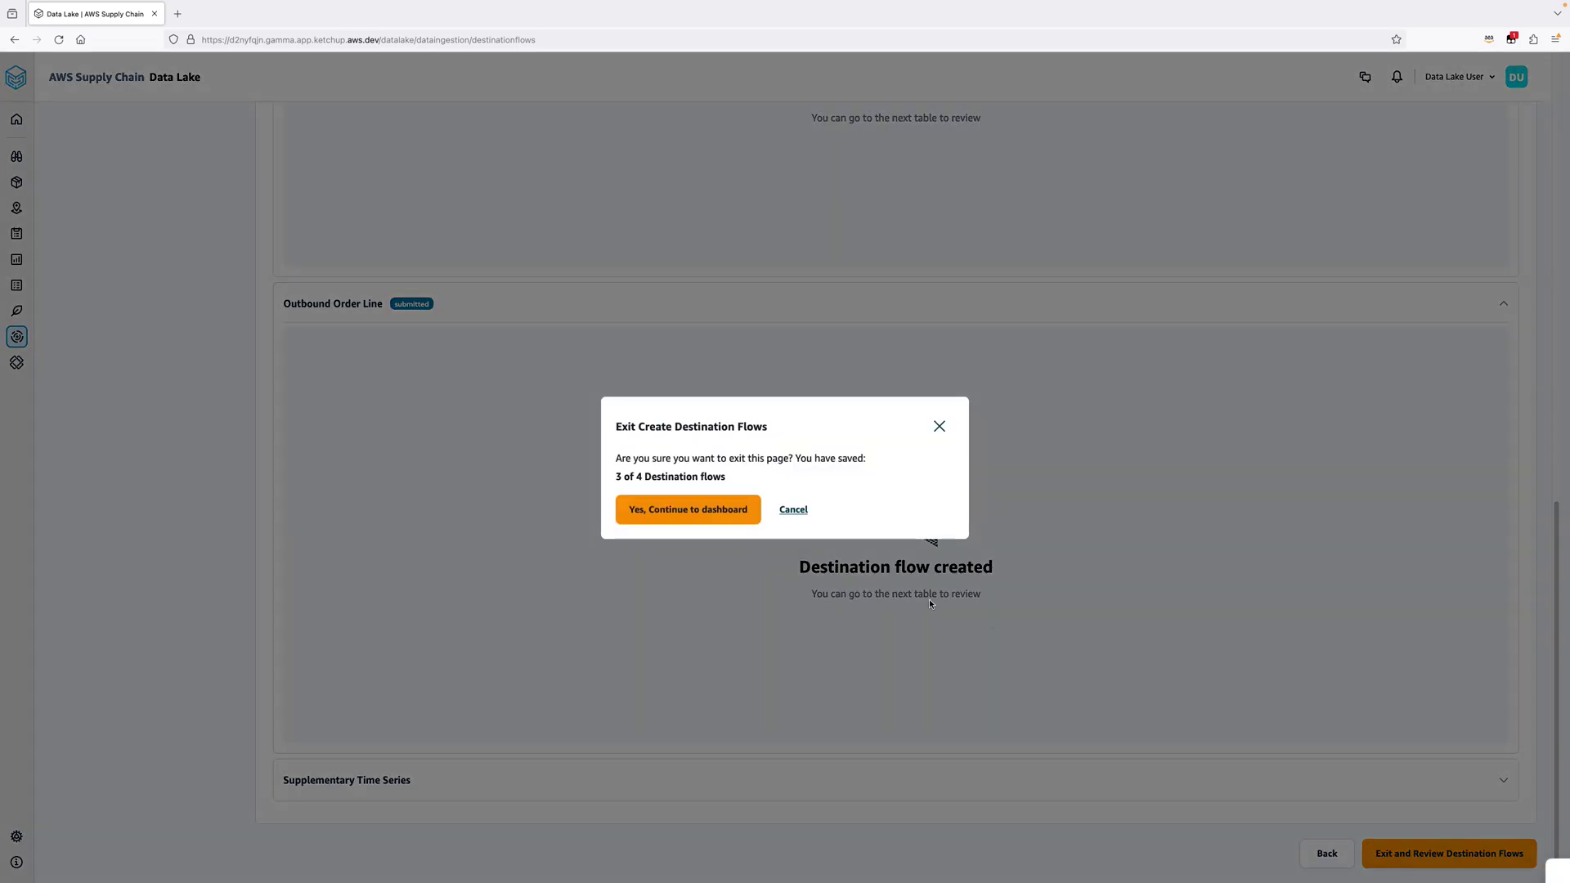
Confirm returning to the Data Ingestion dashboard.
{"action": "left_click", "coordinate": [712, 513]}
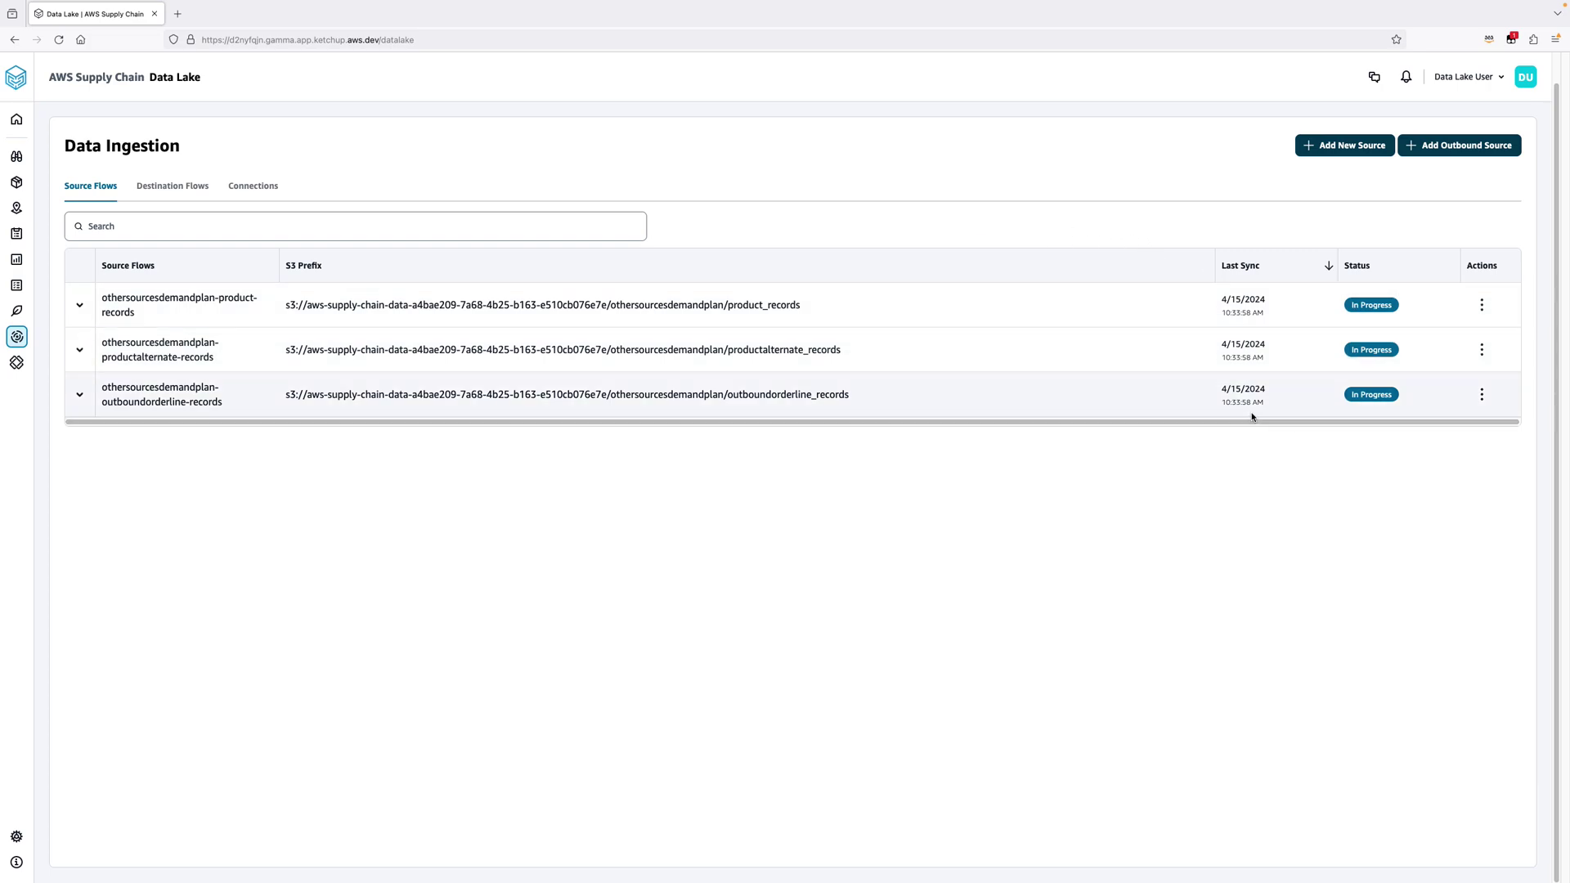
Inspect the product, productalternate and outboundorderline source flow names while statuses turn Success.
{"action": "triple_click", "coordinate": [142, 301]}
{"action": "triple_click", "coordinate": [157, 351]}
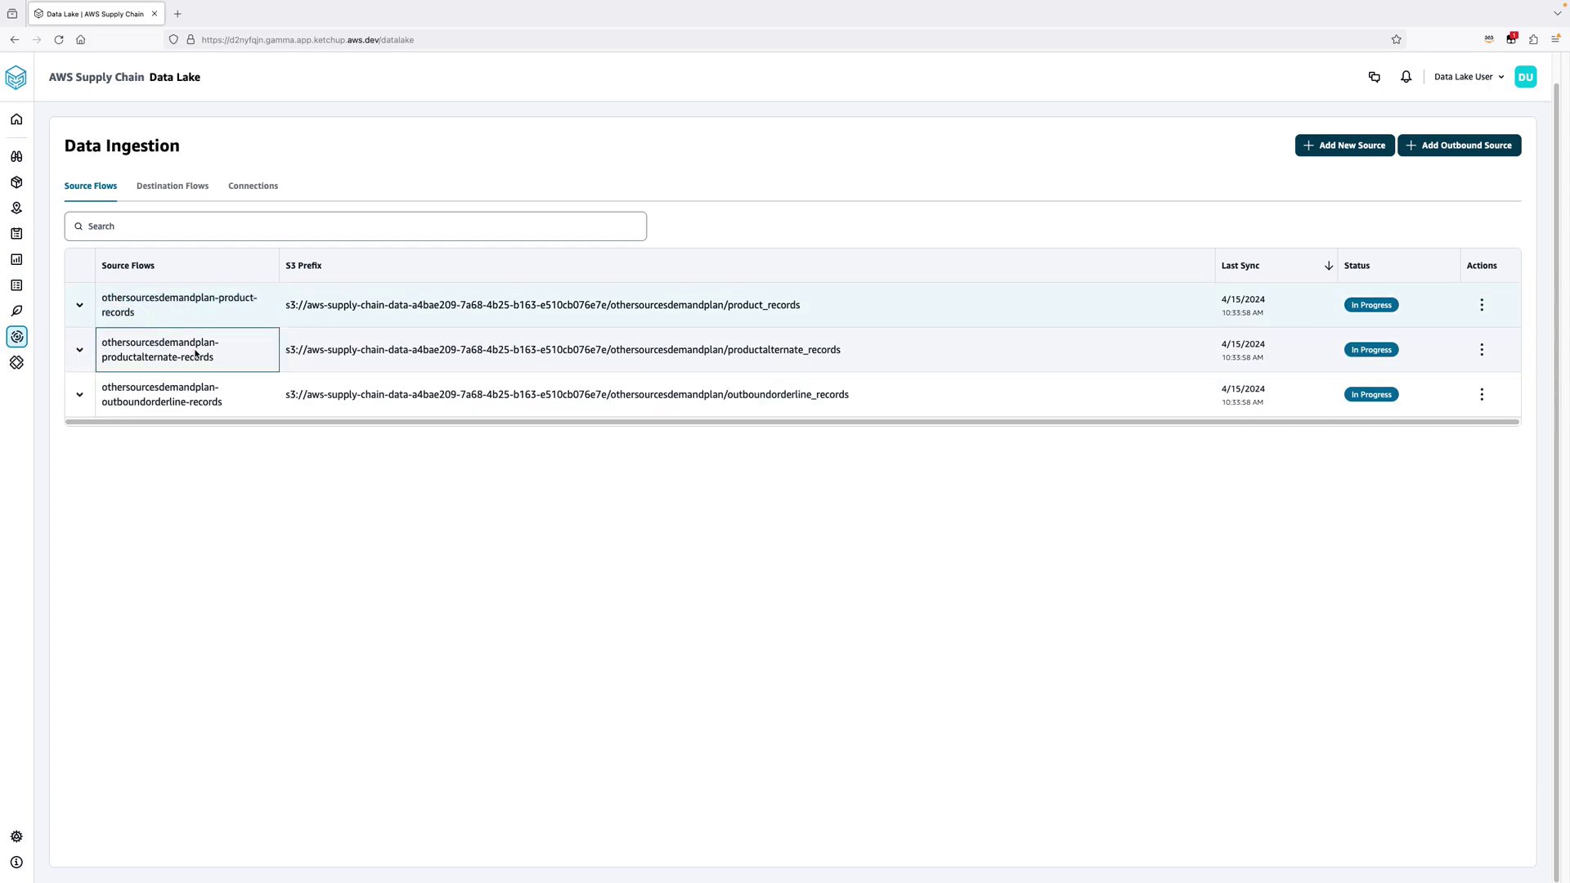
{"action": "triple_click", "coordinate": [191, 401]}
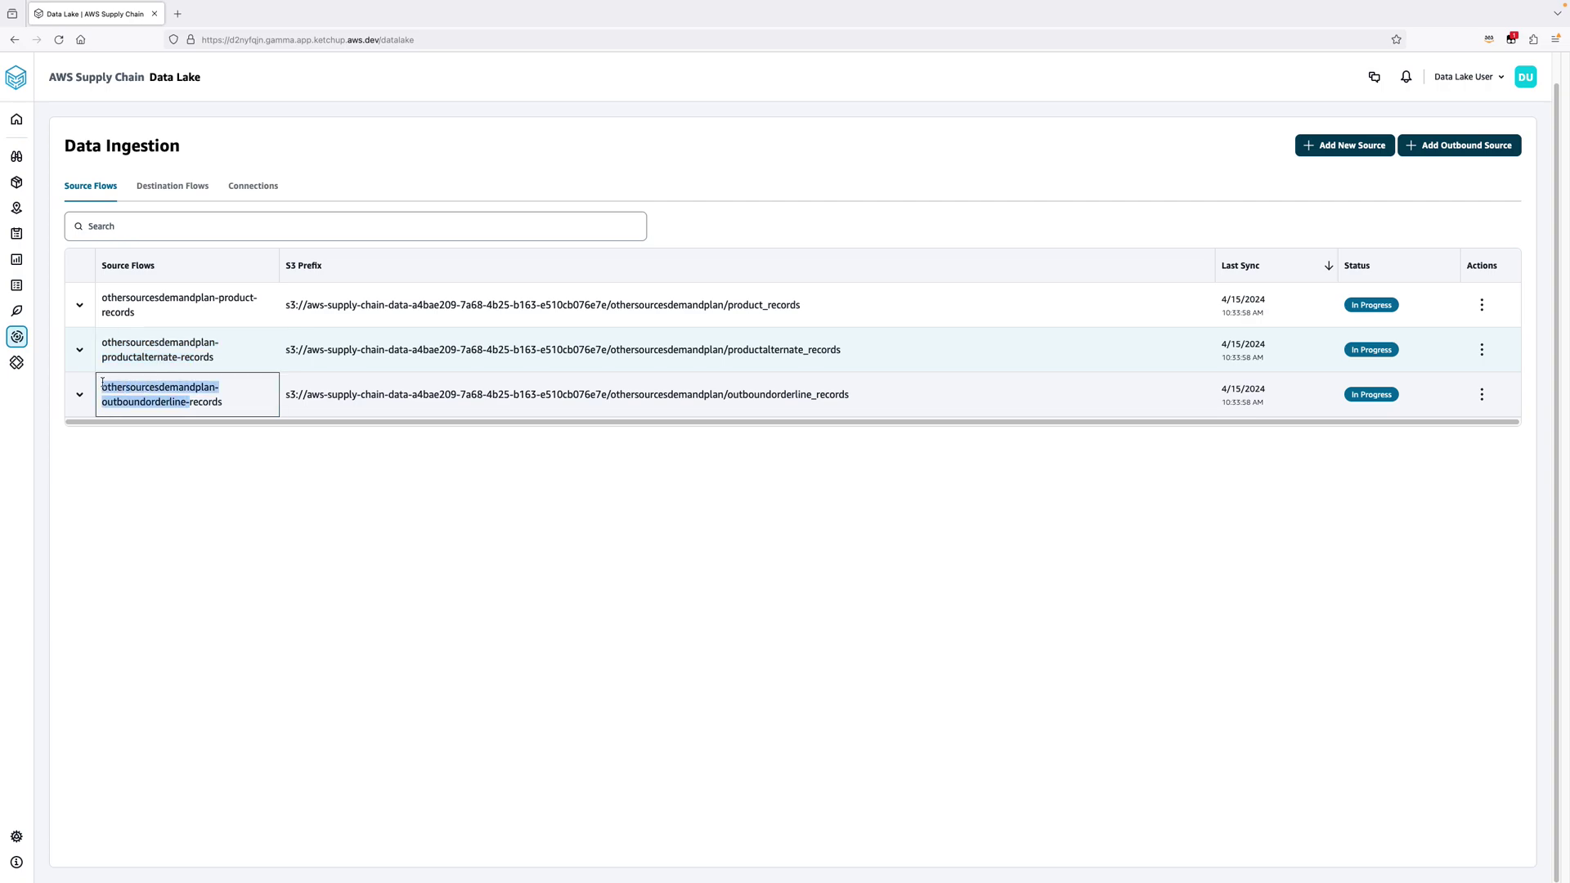
{"action": "left_click", "coordinate": [337, 499]}
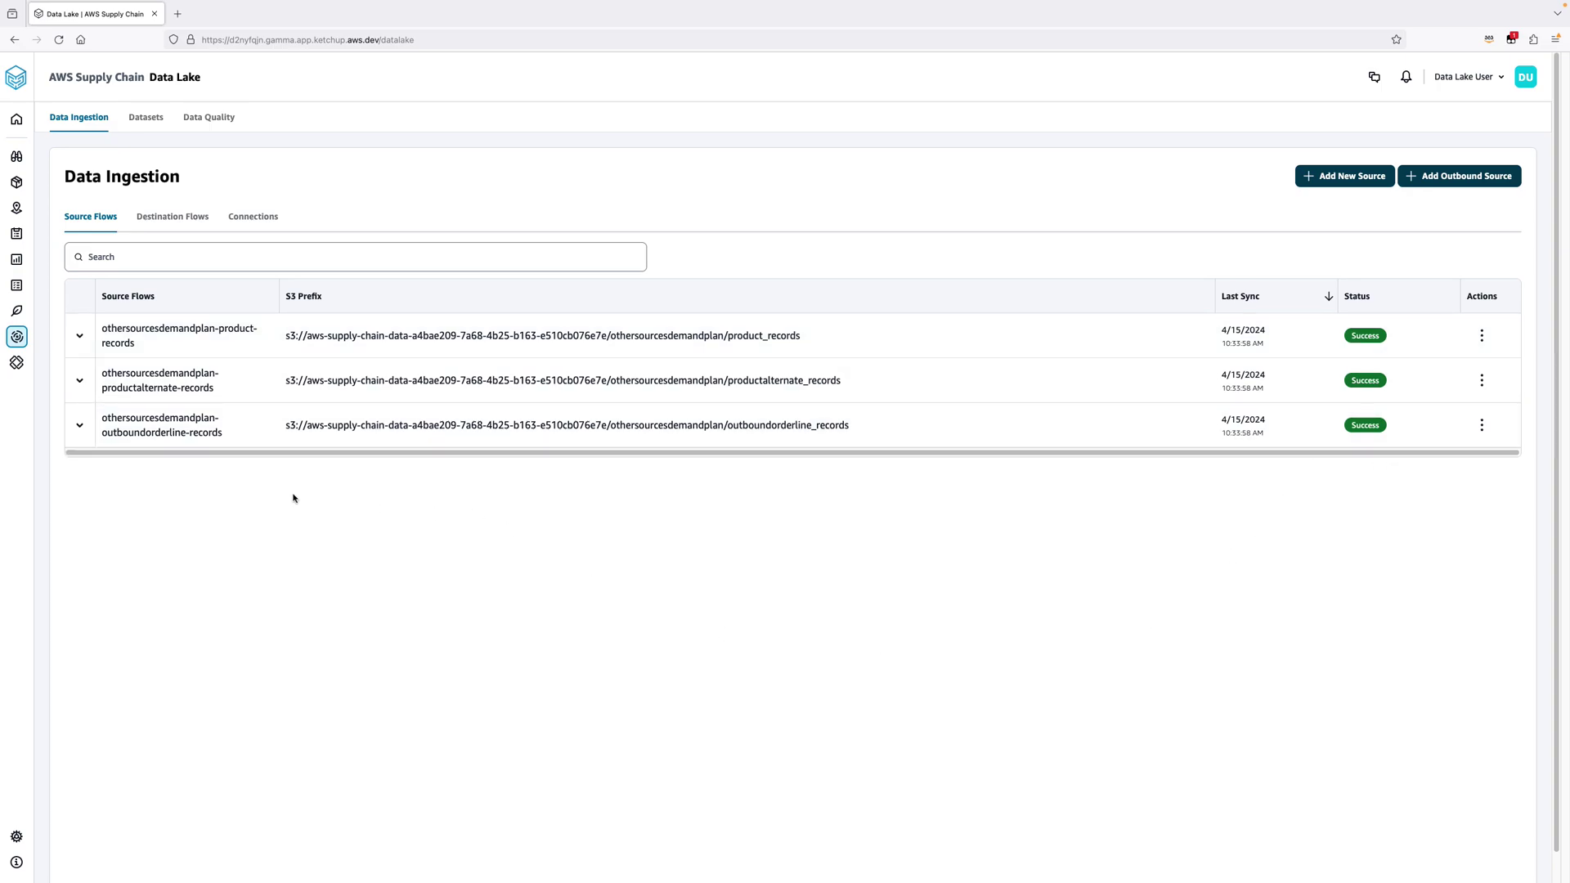
{"action": "left_click", "coordinate": [182, 217]}
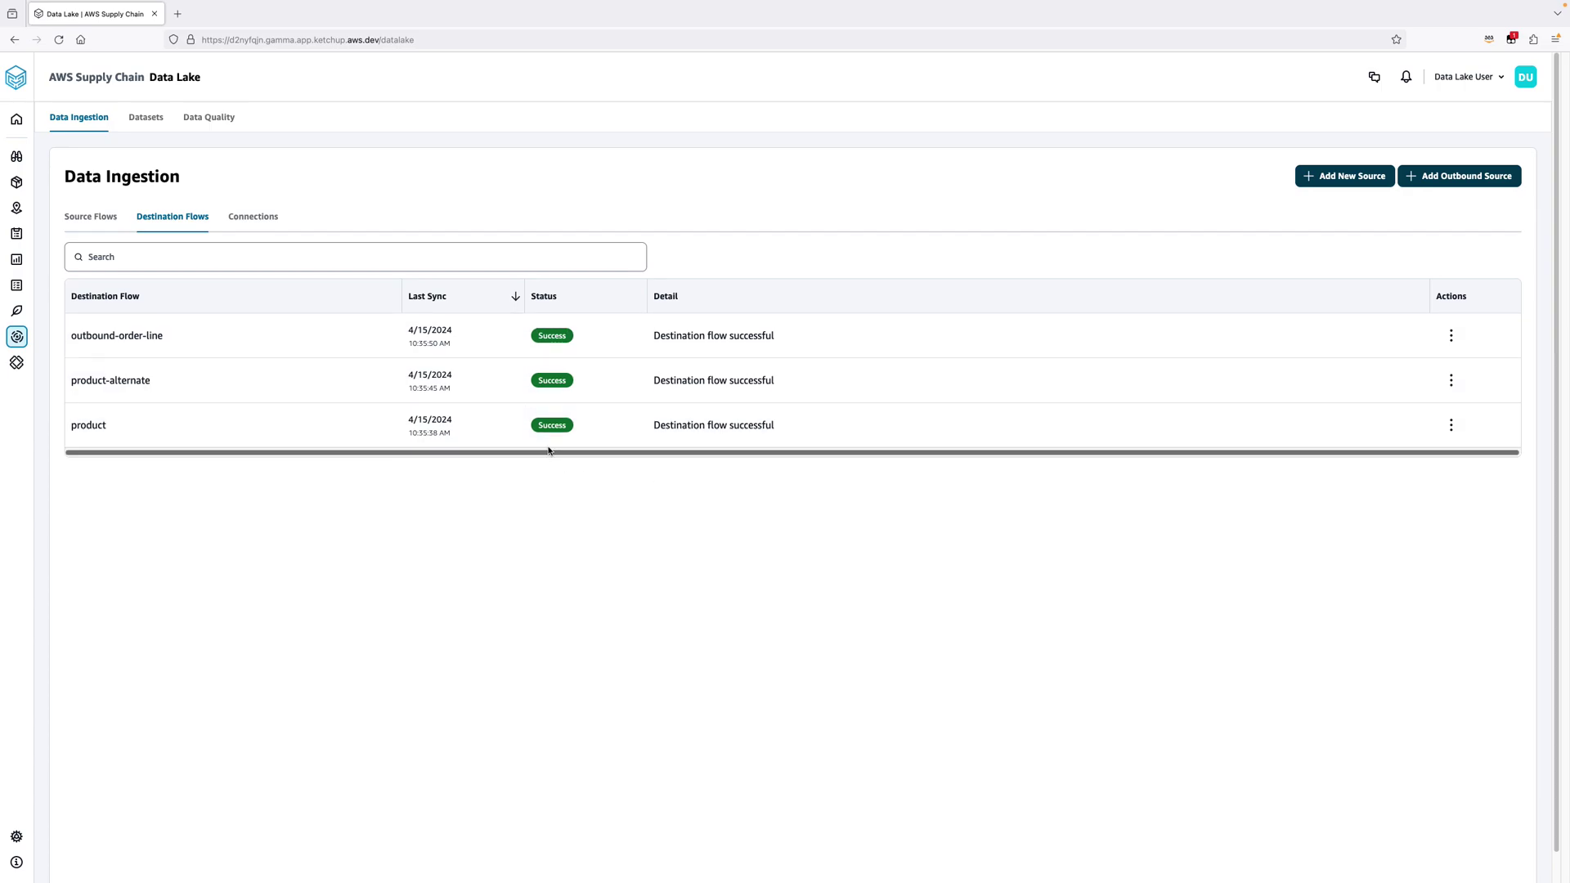
{"action": "left_click", "coordinate": [96, 219]}
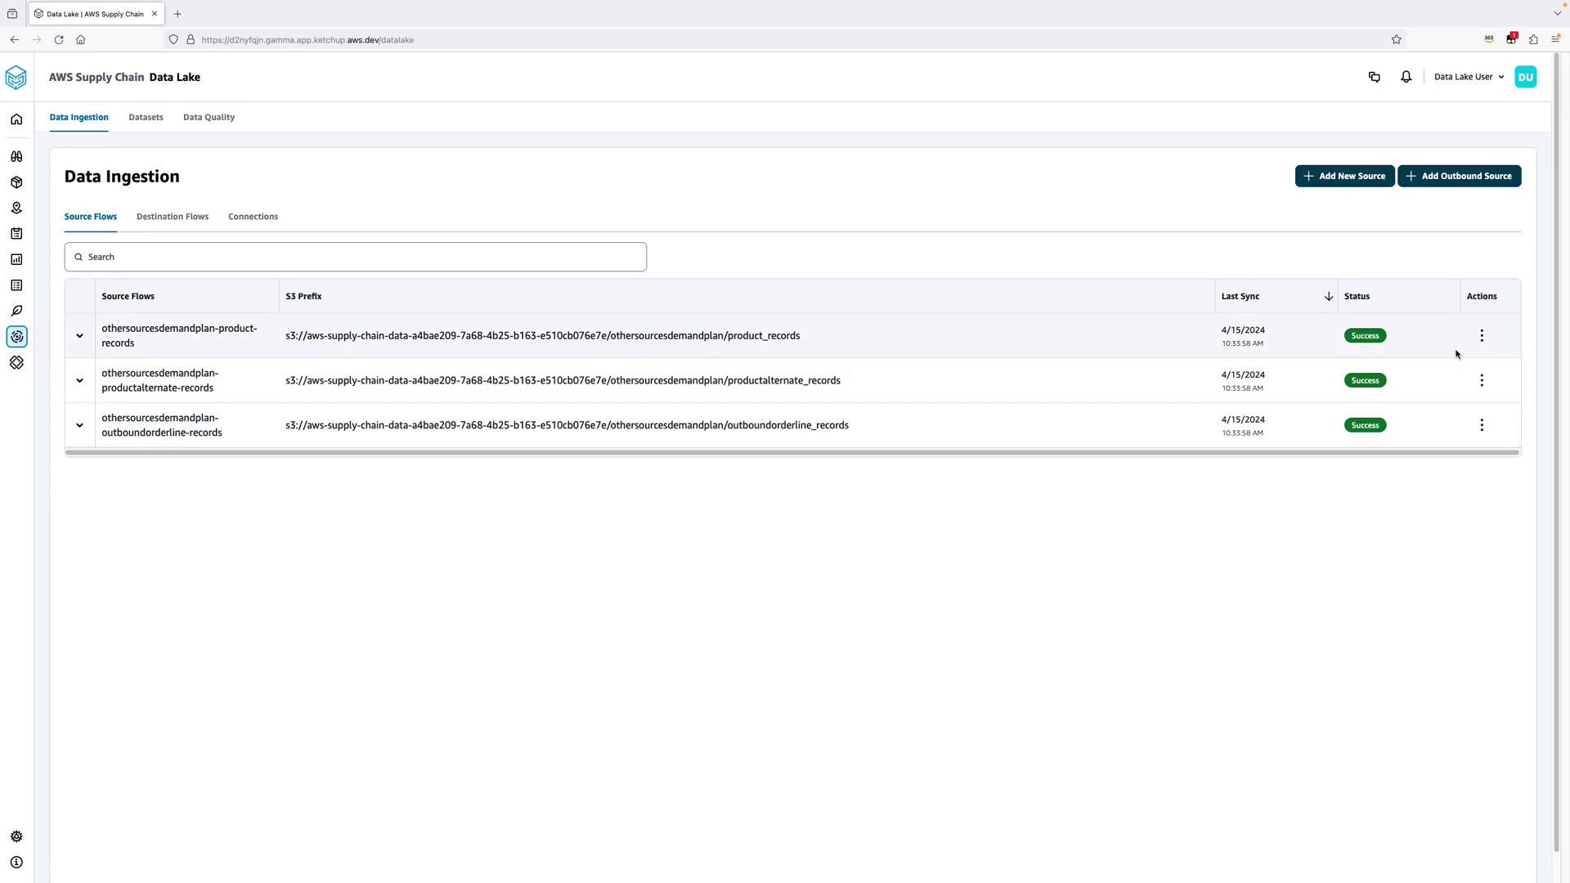
{"action": "left_click", "coordinate": [1479, 339]}
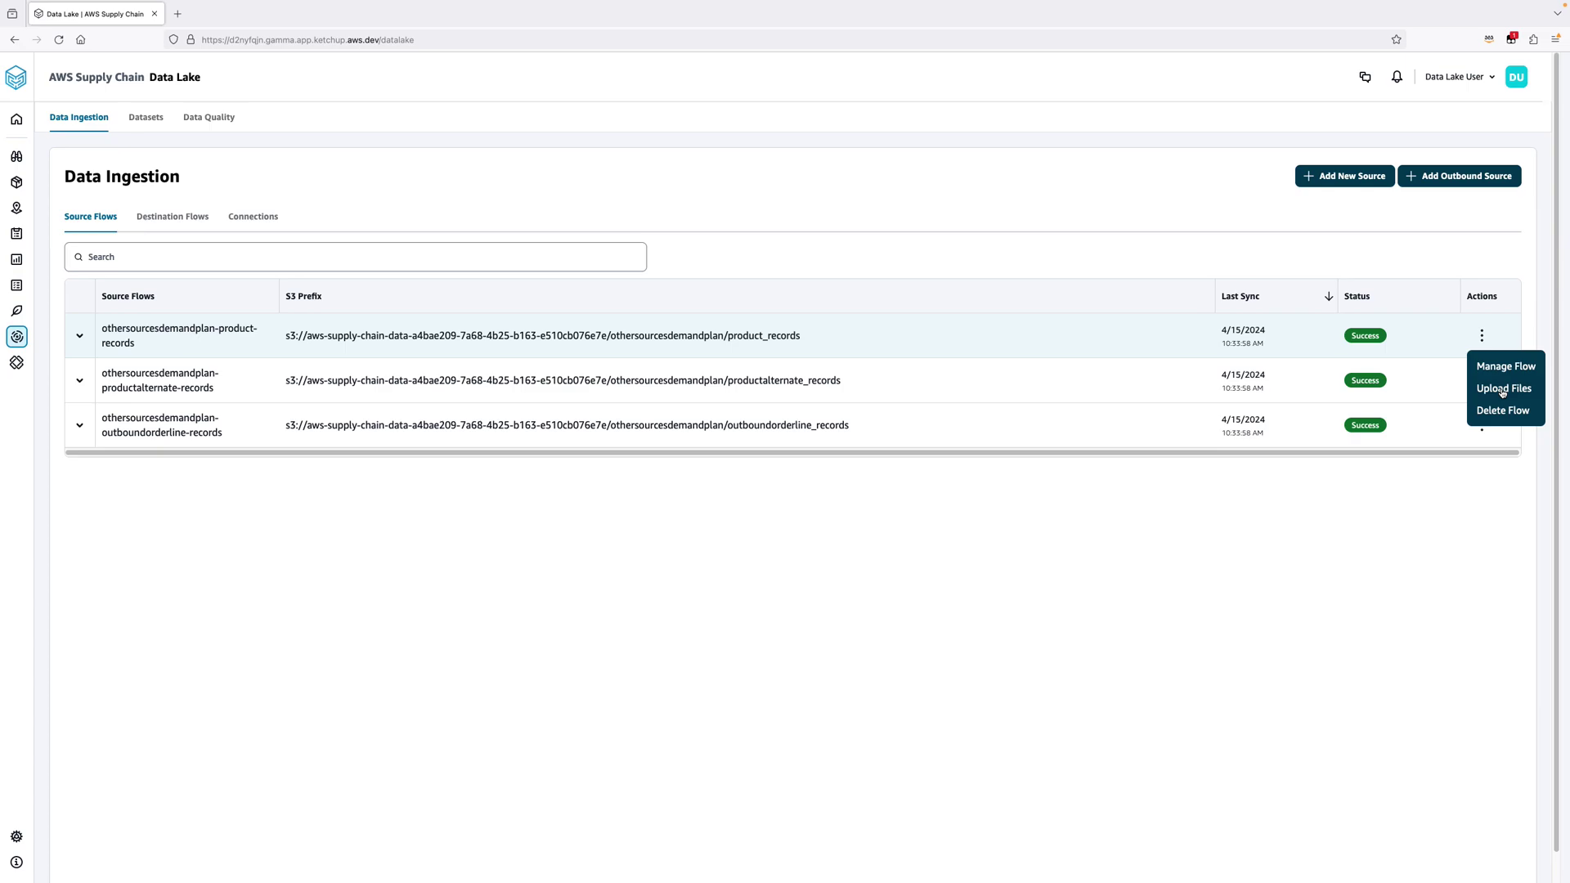
{"action": "left_click", "coordinate": [1502, 389]}
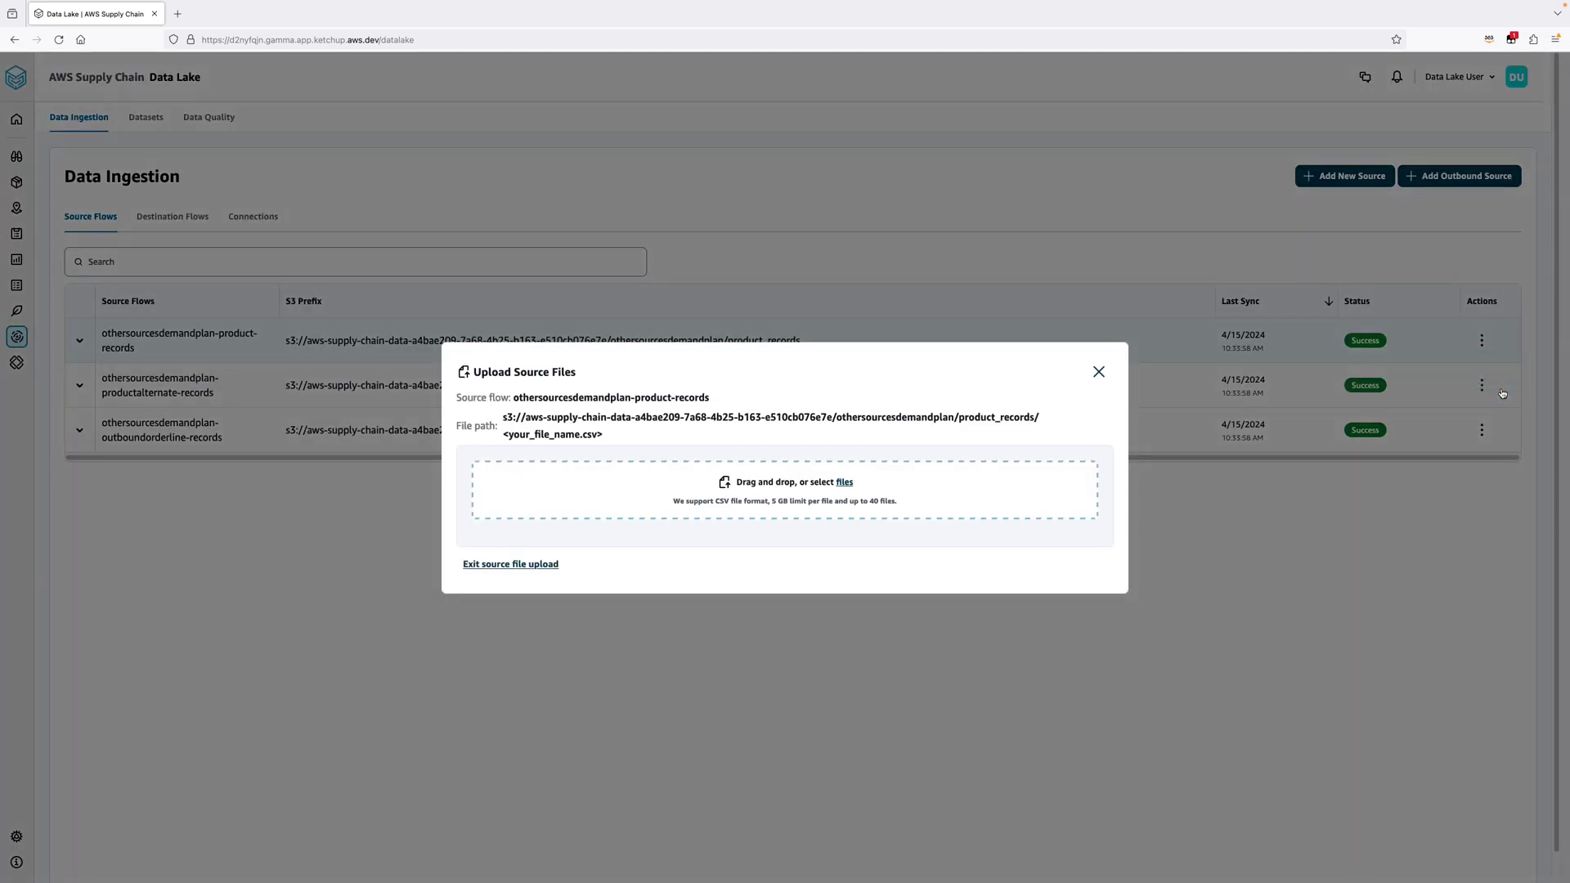
{"action": "left_click", "coordinate": [1100, 373]}
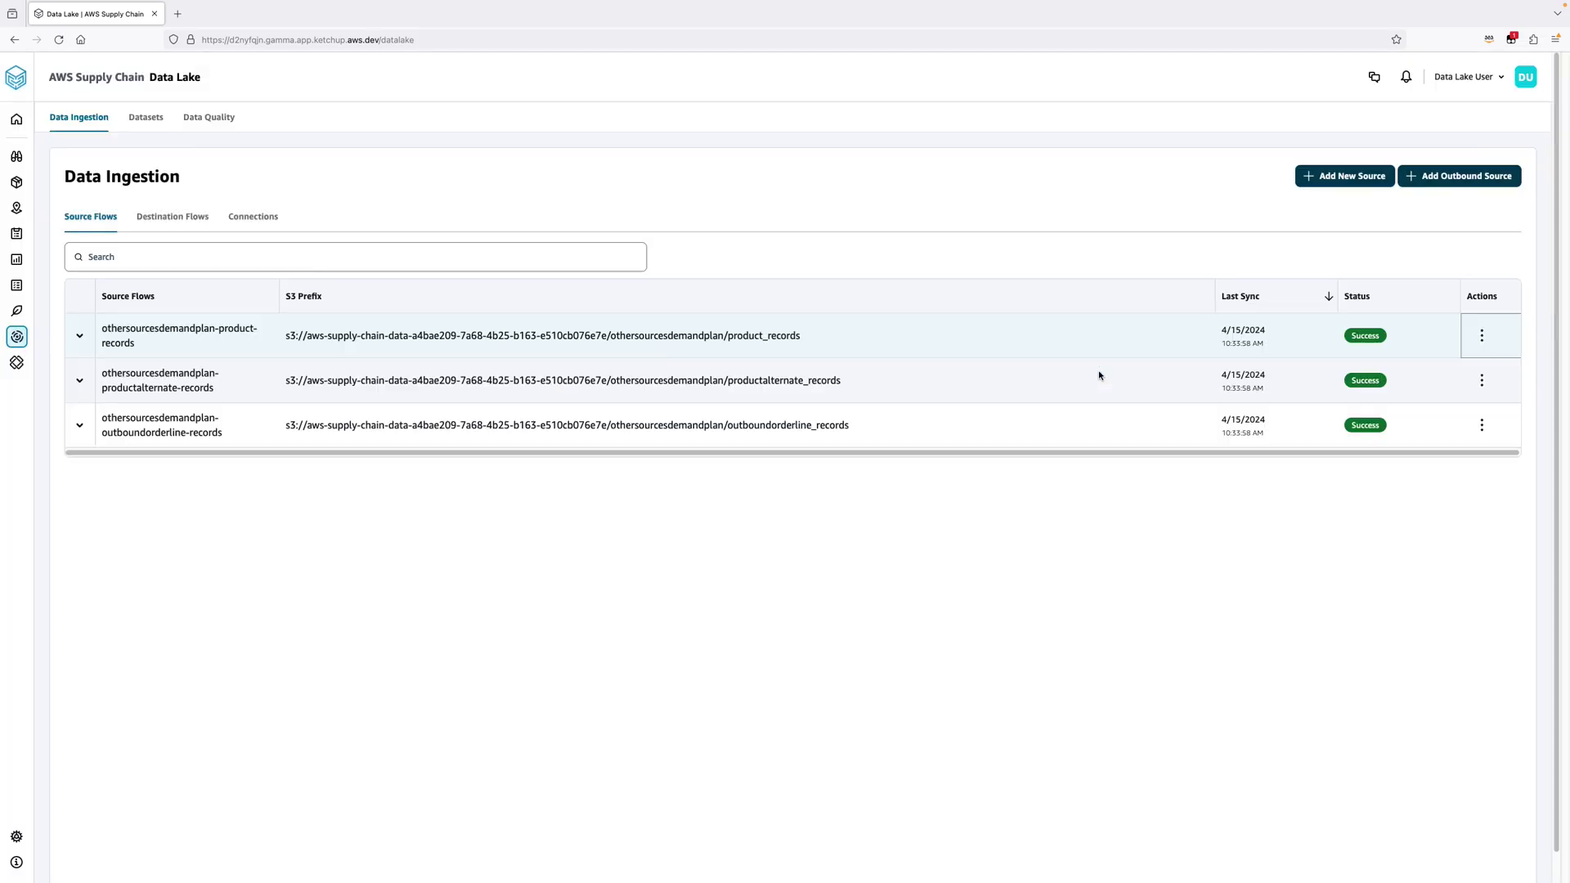
{"action": "left_click_drag", "start_coordinate": [841, 334], "coordinate": [306, 349]}
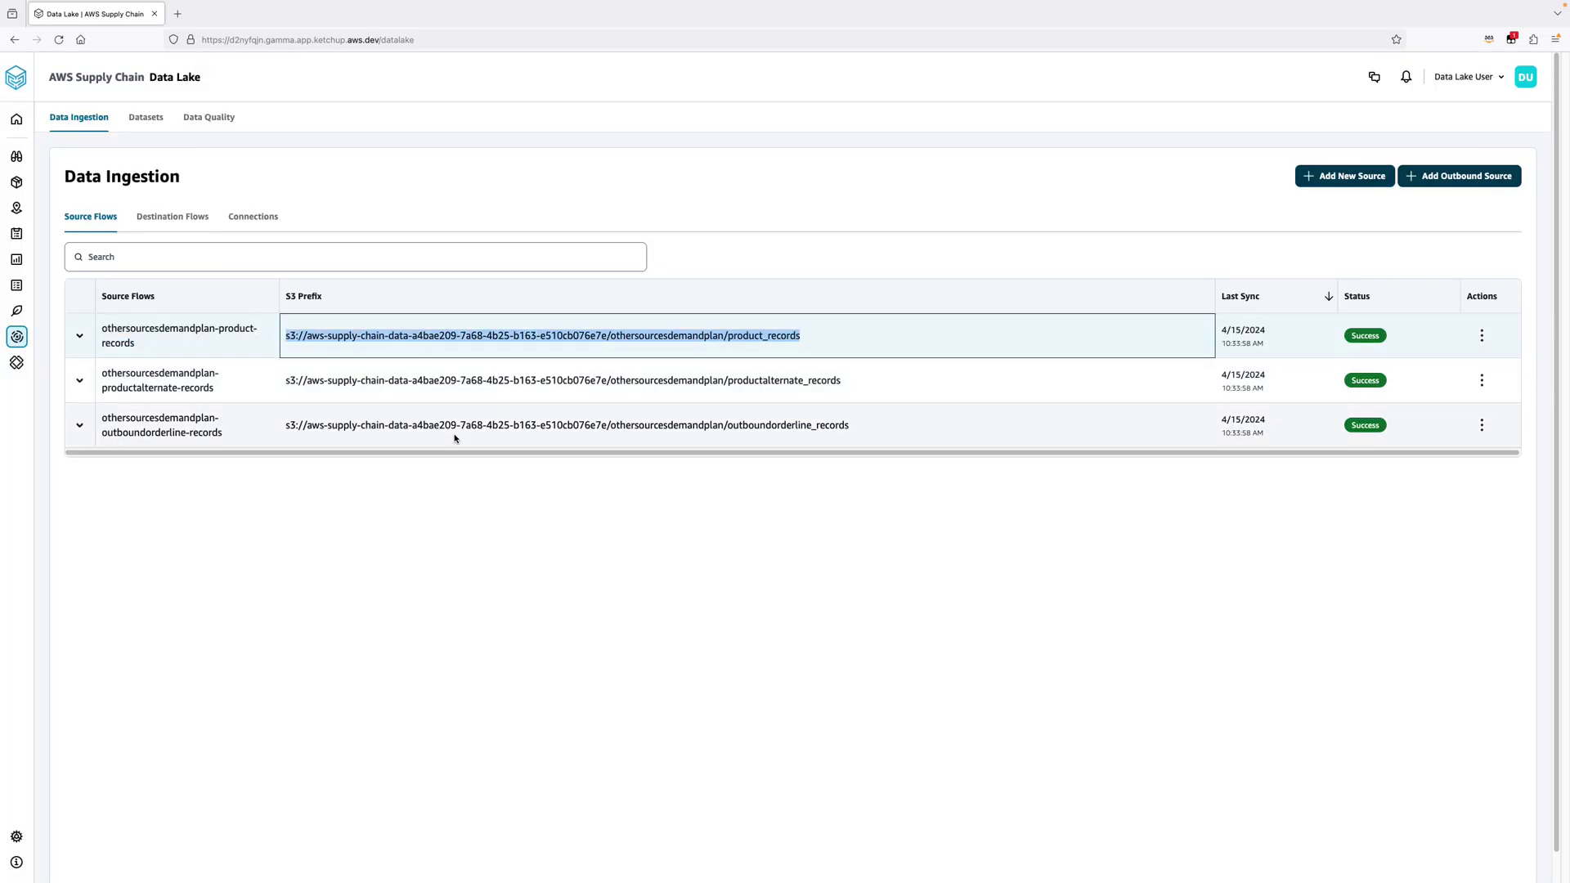
{"action": "left_click", "coordinate": [465, 513]}
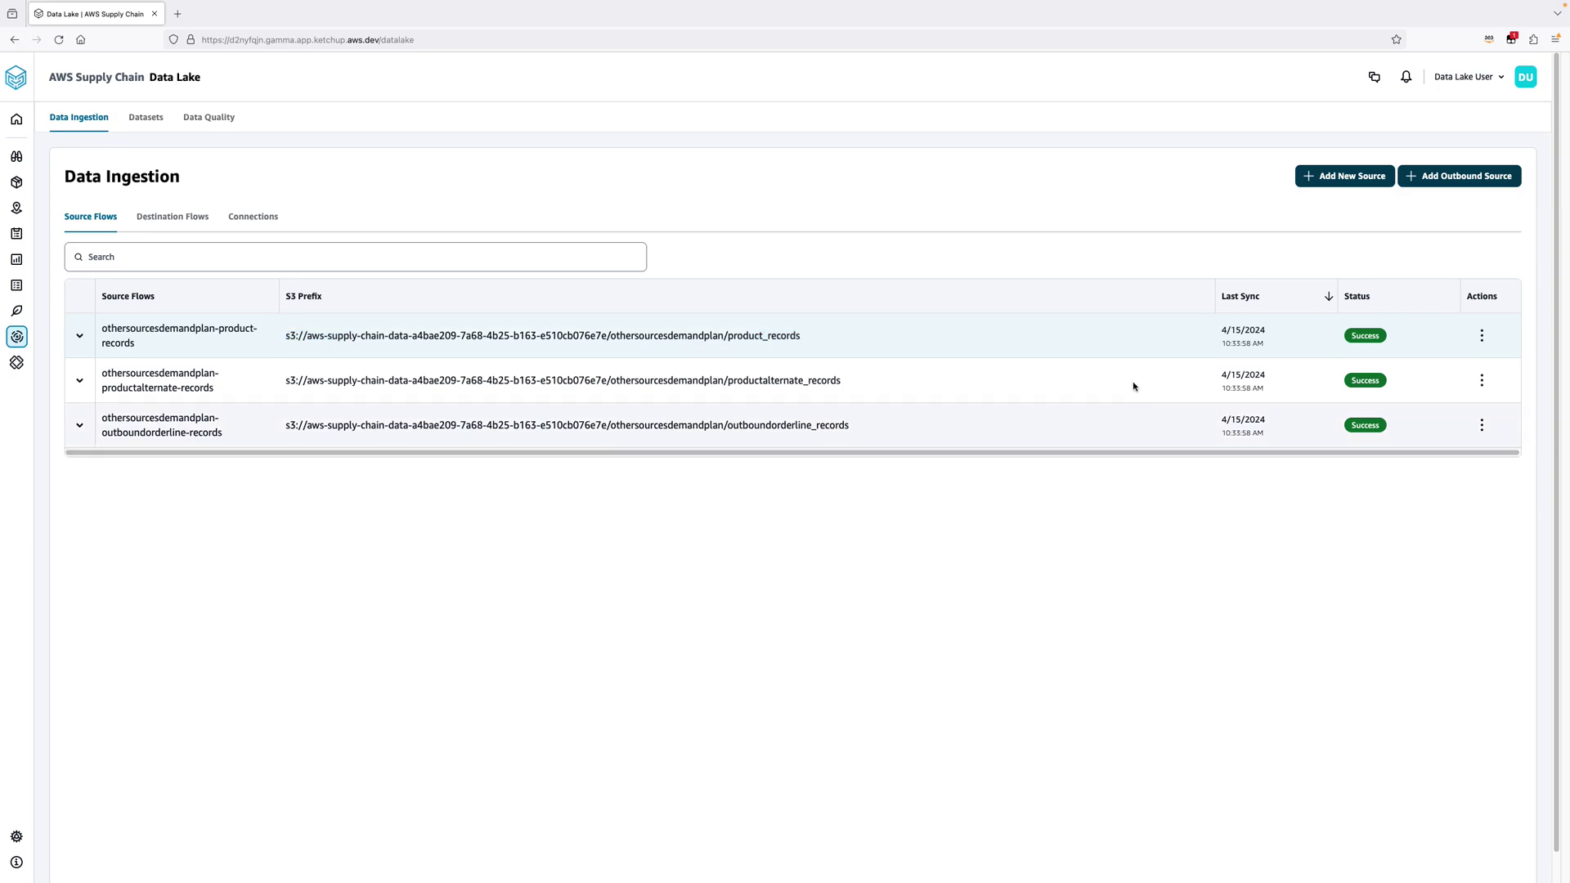
{"action": "left_click", "coordinate": [1482, 341]}
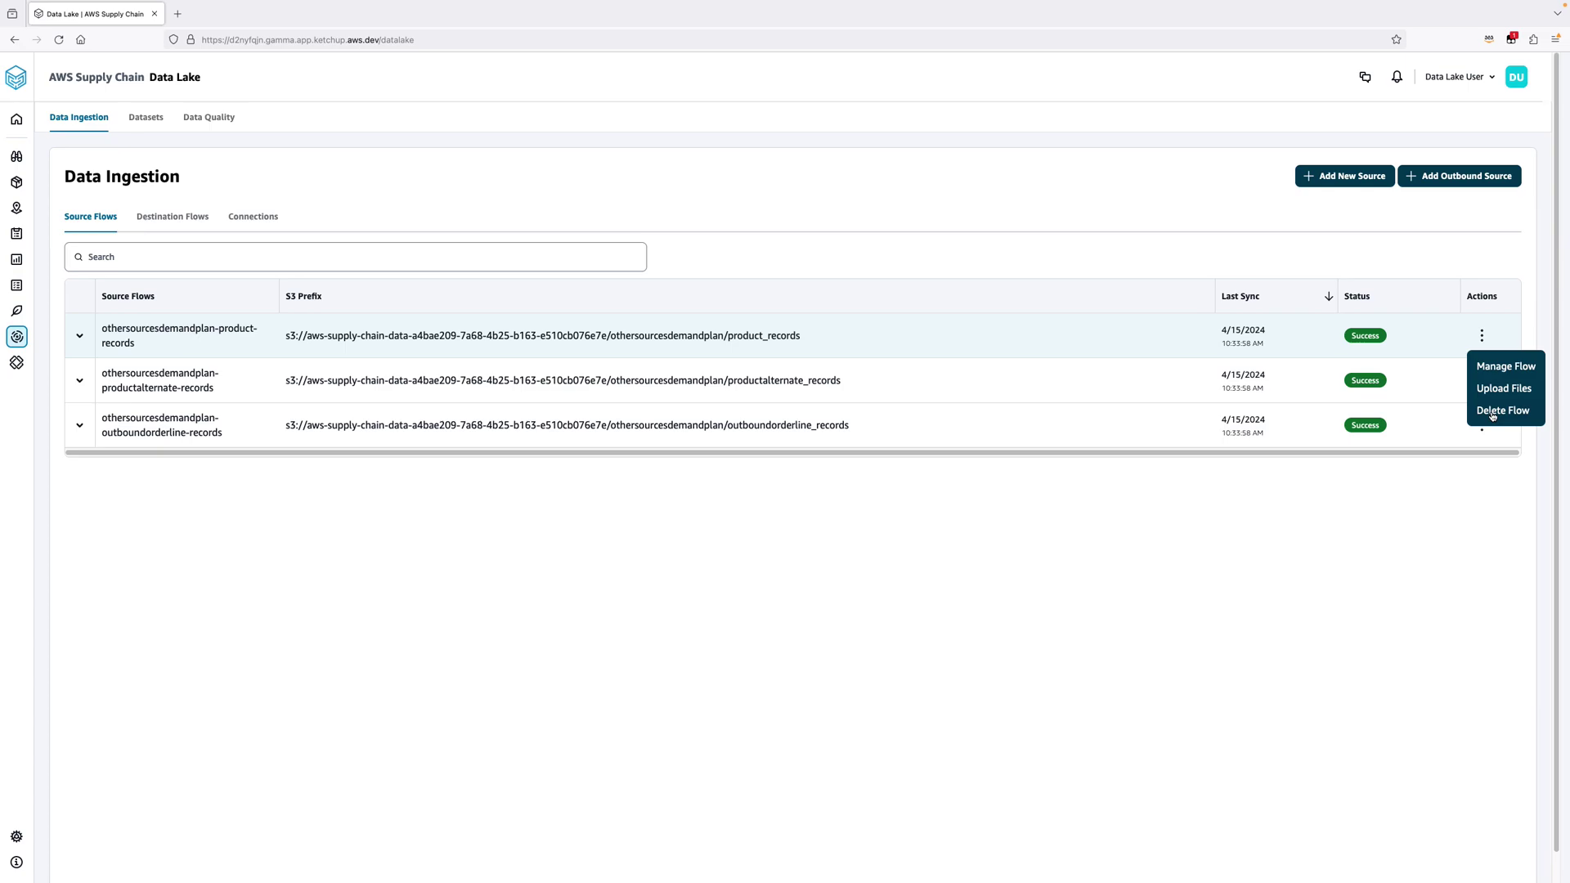
{"action": "left_click", "coordinate": [173, 219]}
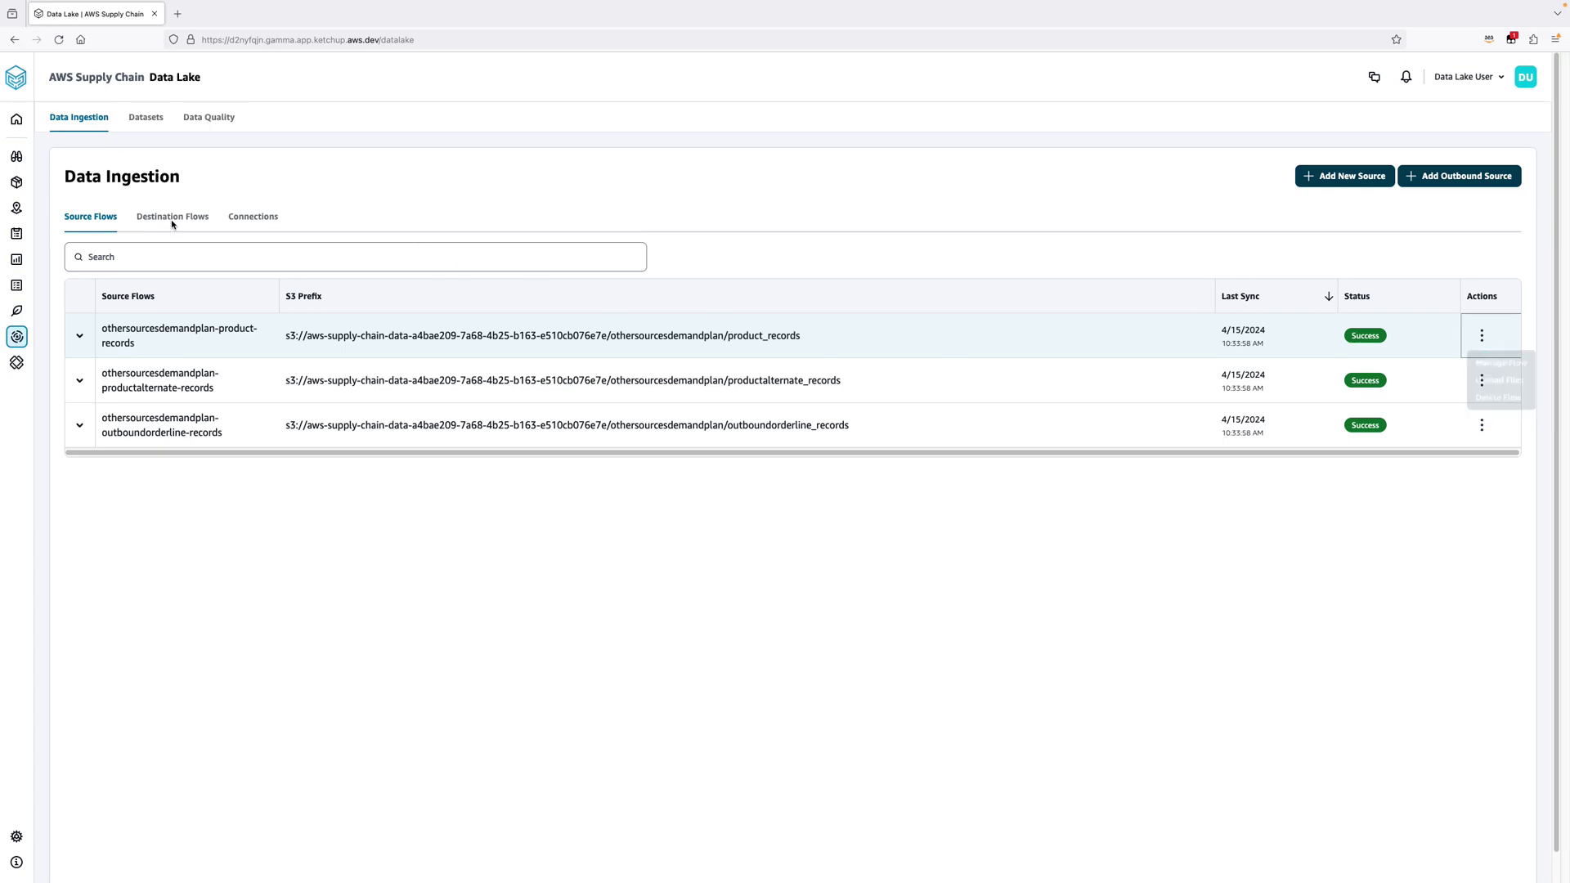
{"action": "left_click", "coordinate": [1452, 335]}
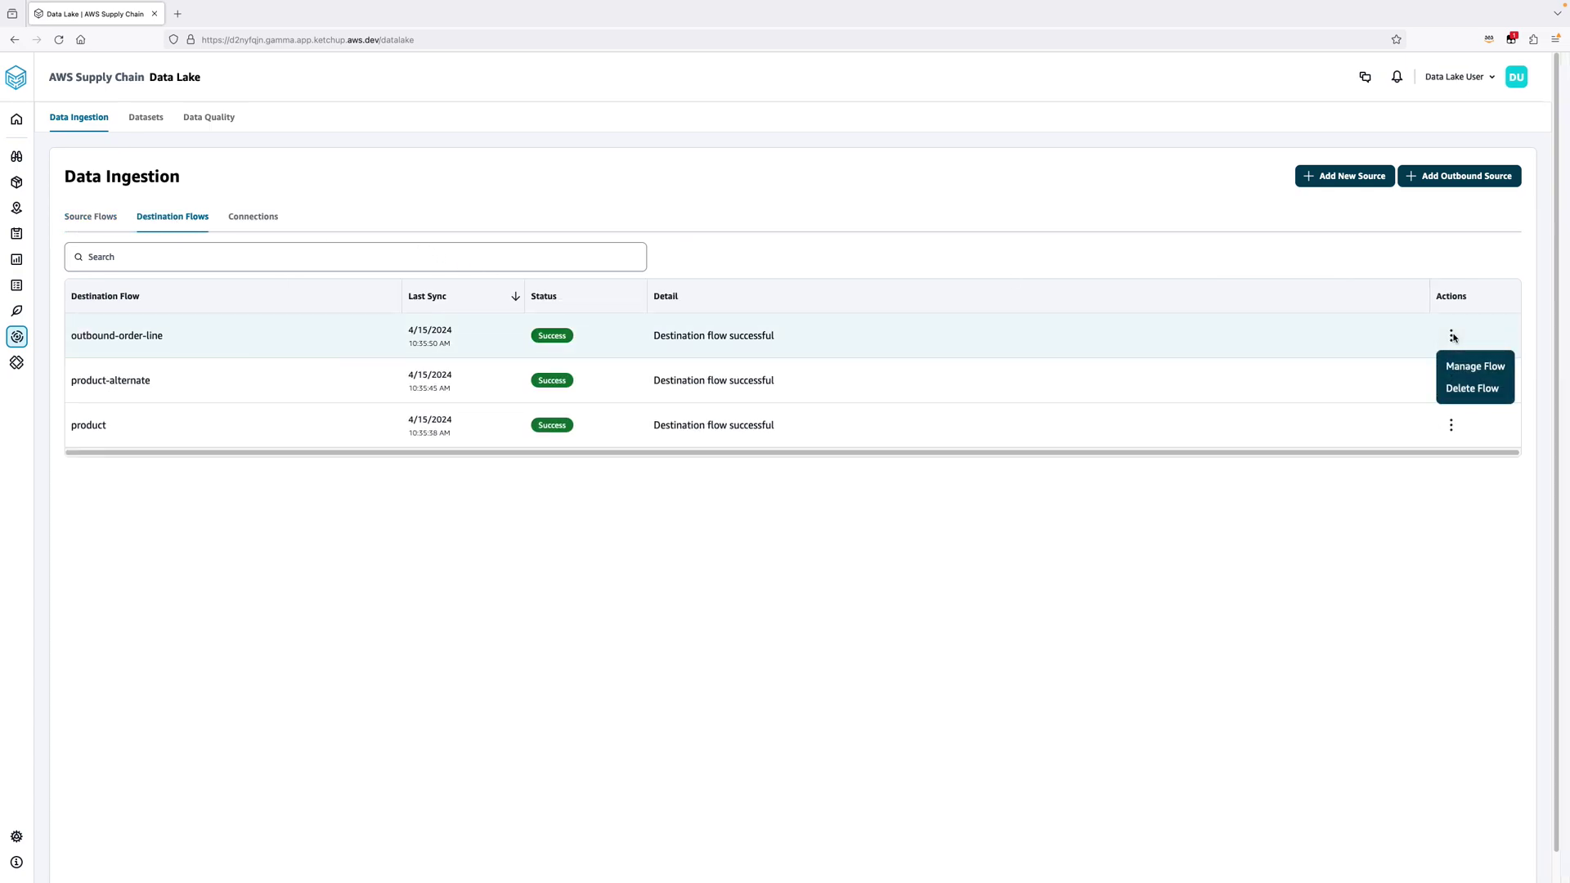